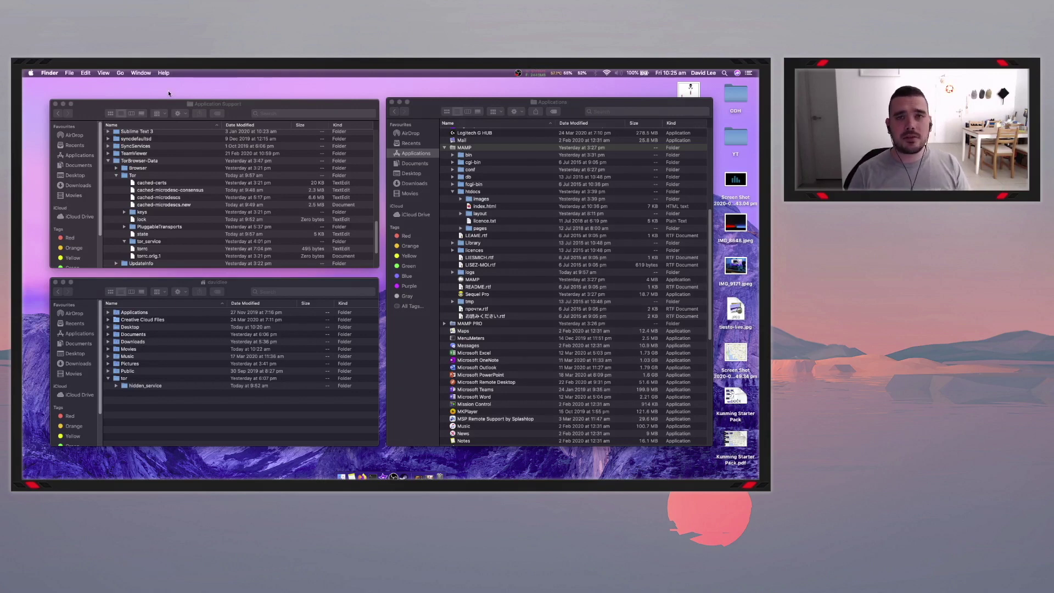
# Launch MAMP from Spotlight and centre its control window on screen.
pyautogui.press('super+space')
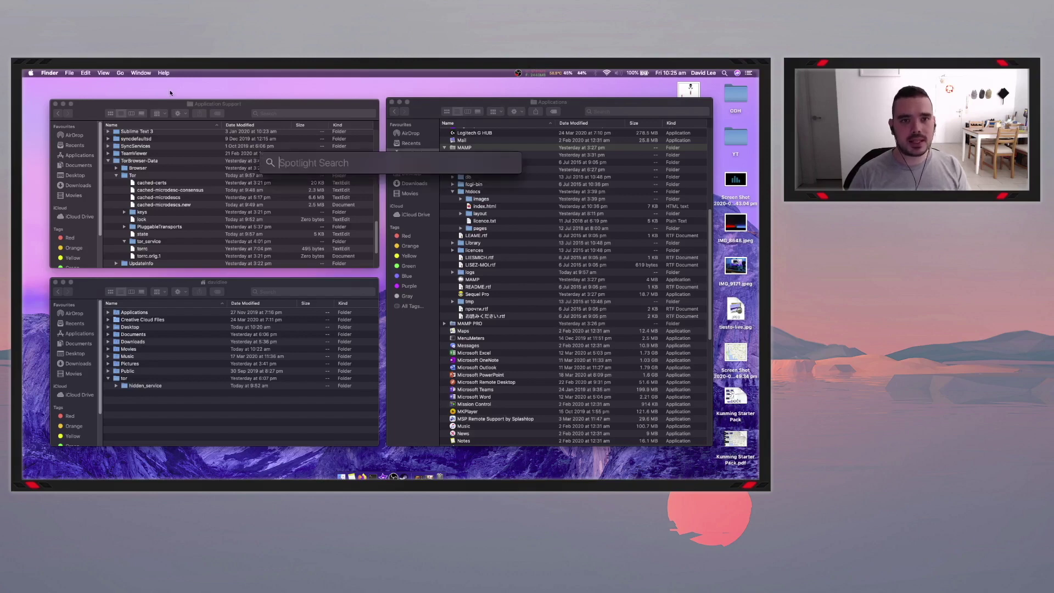
pyautogui.write('mamp')
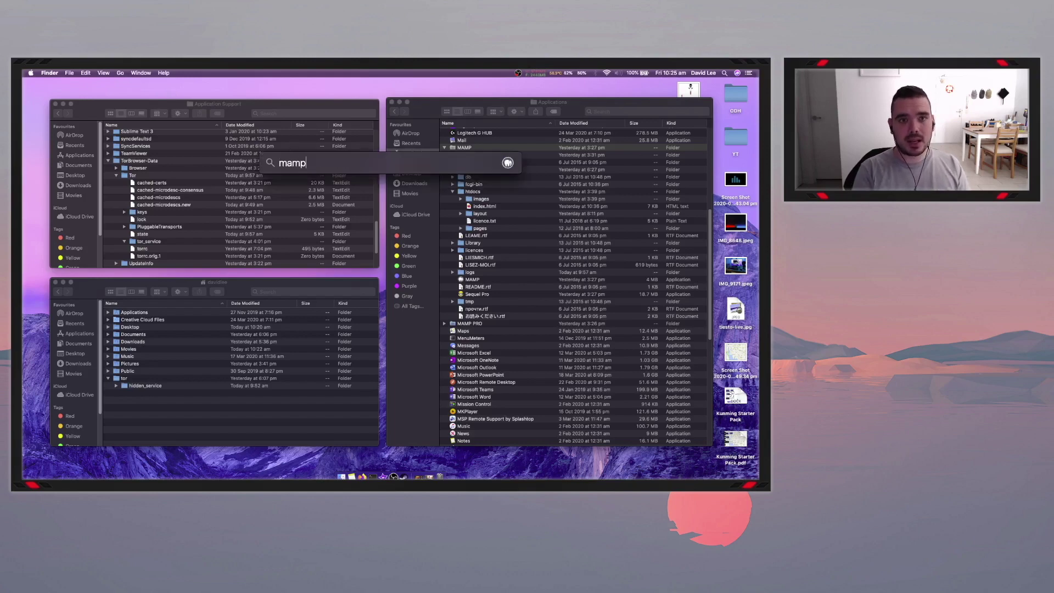
pyautogui.press('Return')
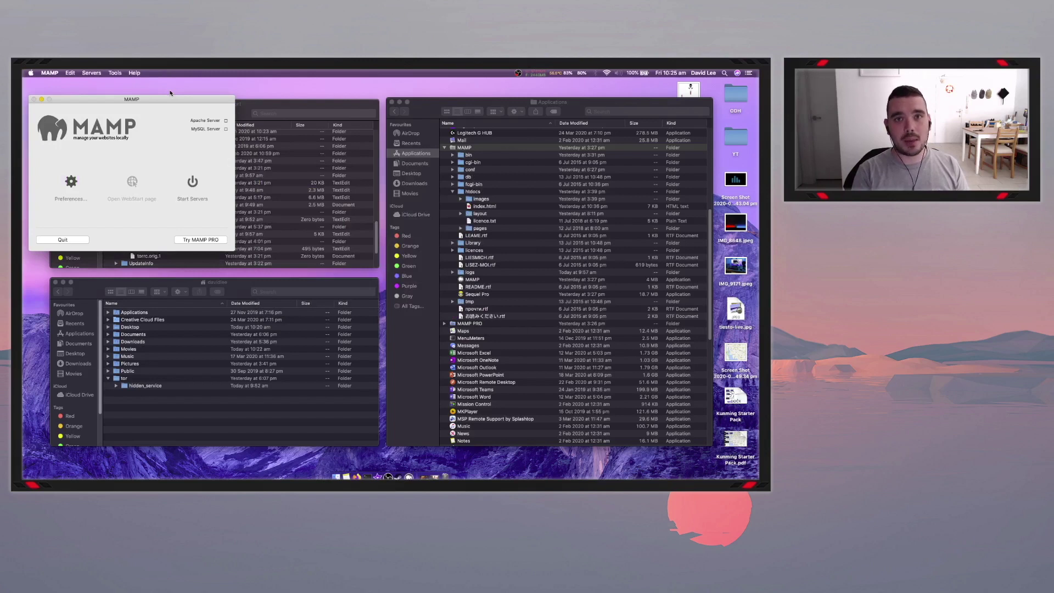
pyautogui.moveTo(166, 99); pyautogui.dragTo(369, 182)
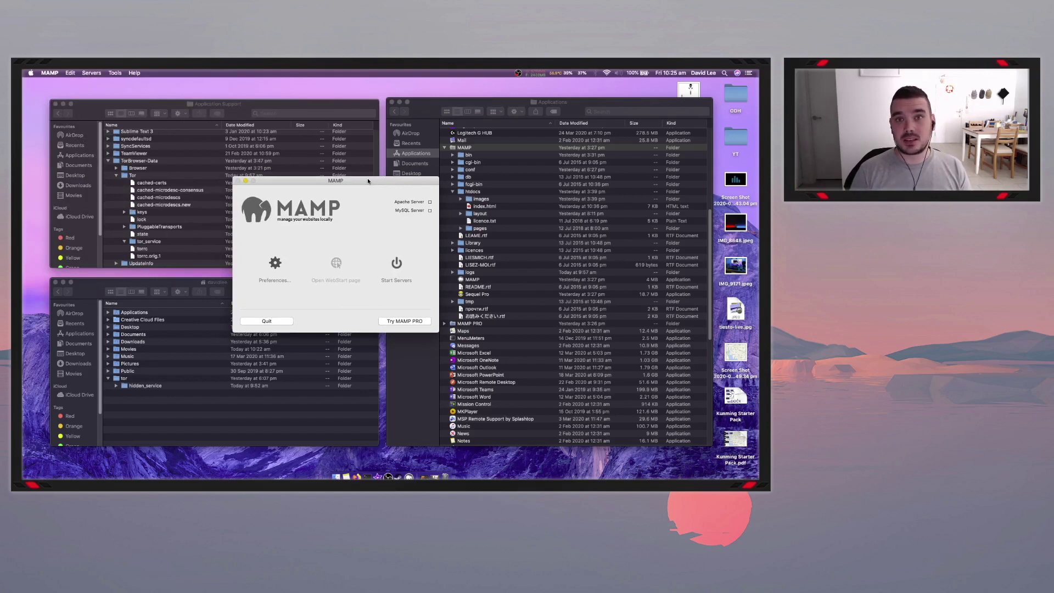
pyautogui.moveTo(368, 178); pyautogui.dragTo(335, 160)
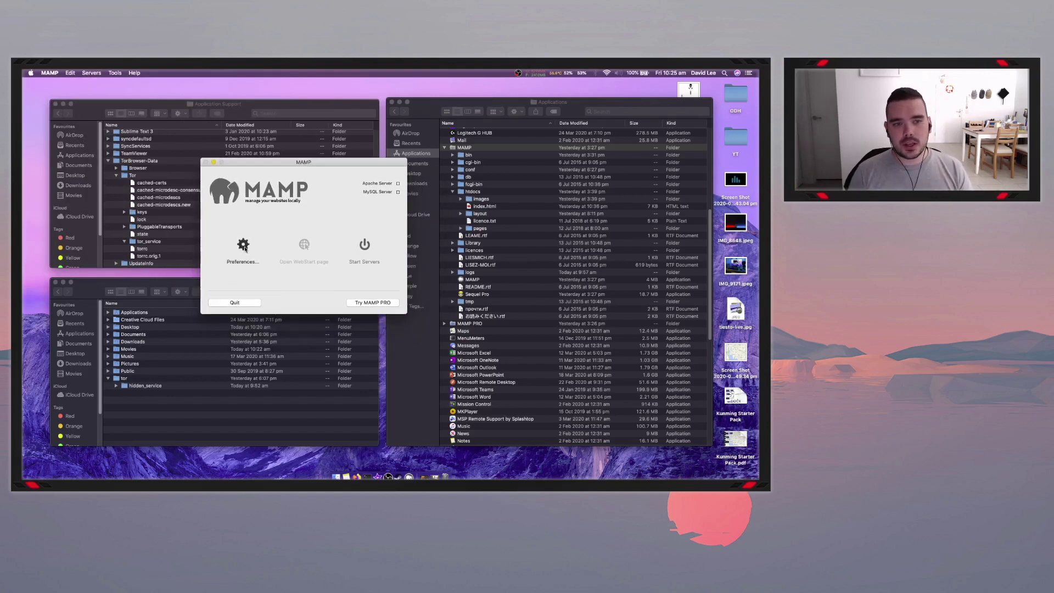
# Confirm in MAMP preferences that the Apache port is 8888, leaving it unchanged.
pyautogui.click(244, 246)
pyautogui.click(284, 172)
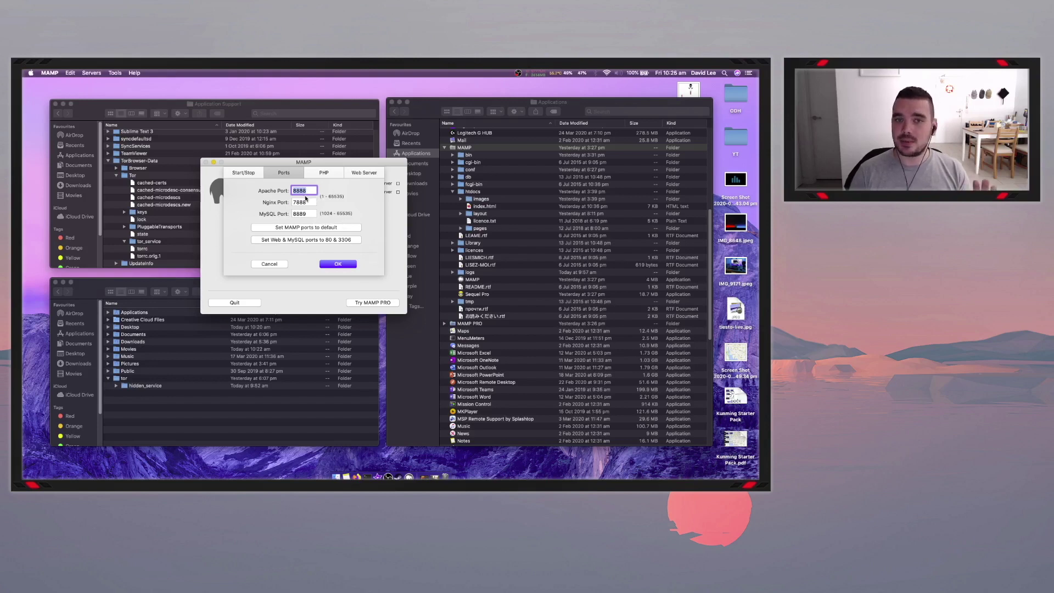
pyautogui.click(271, 264)
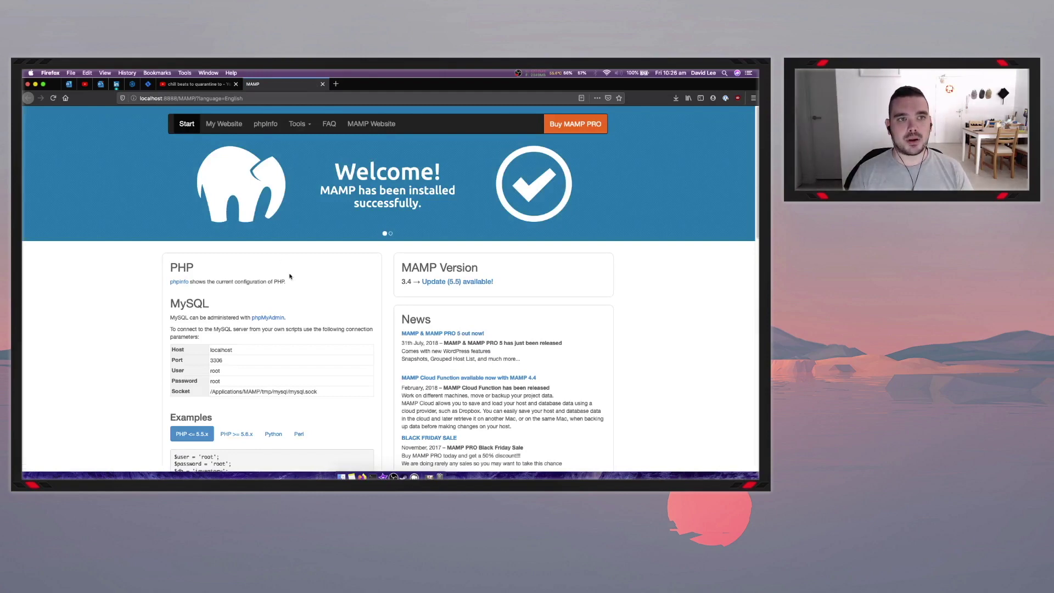
# Minimise the Firefox welcome page and the MAMP control window.
pyautogui.click(35, 85)
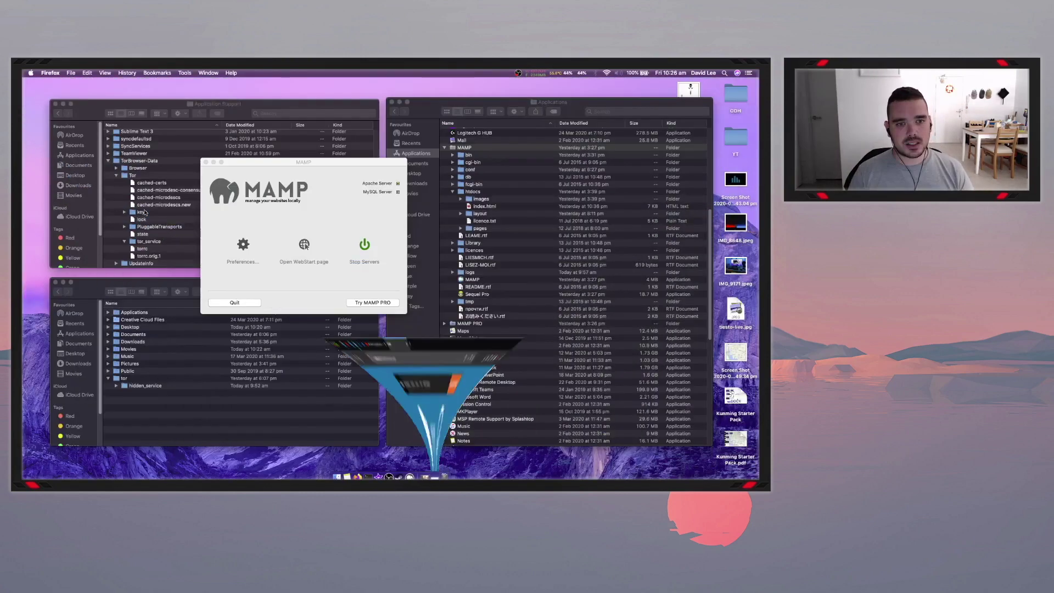
pyautogui.click(214, 163)
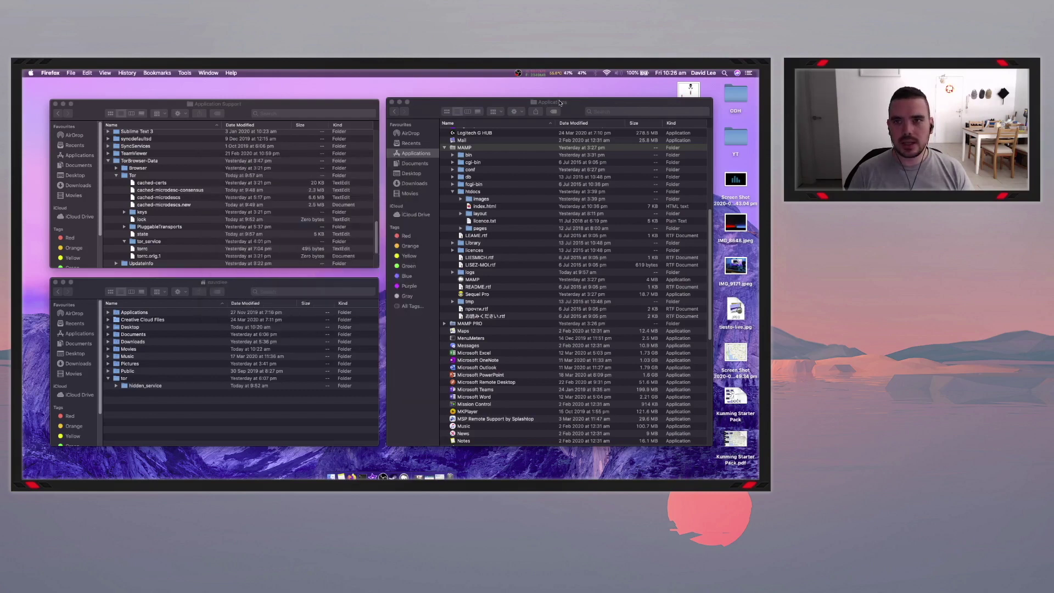
# Open index.html from MAMP's htdocs folder with Sublime Text.
pyautogui.click(456, 148)
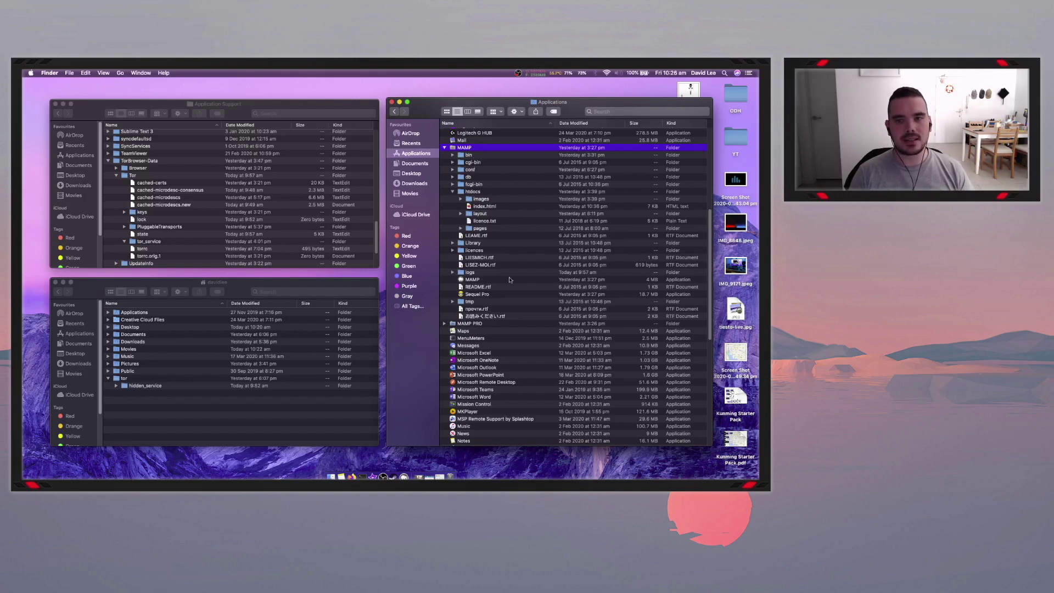
pyautogui.click(472, 192)
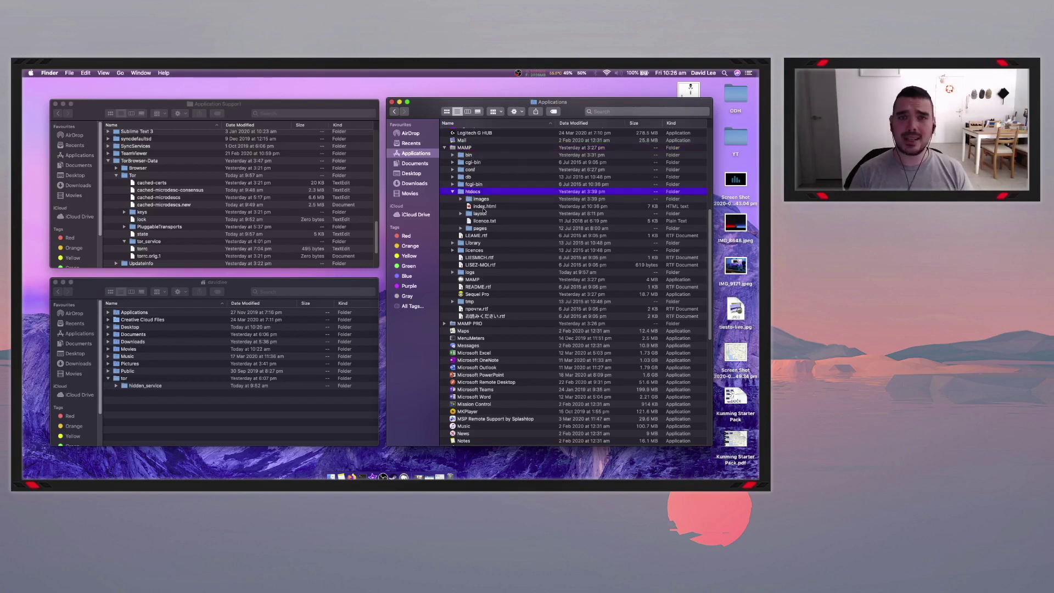
pyautogui.rightClick(484, 211)
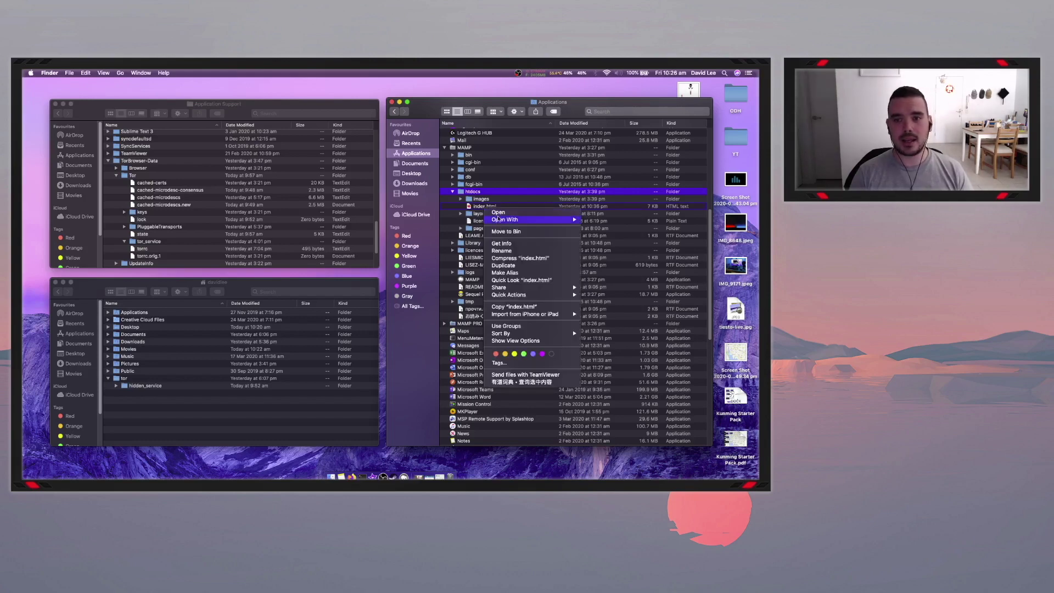
pyautogui.moveTo(549, 219)
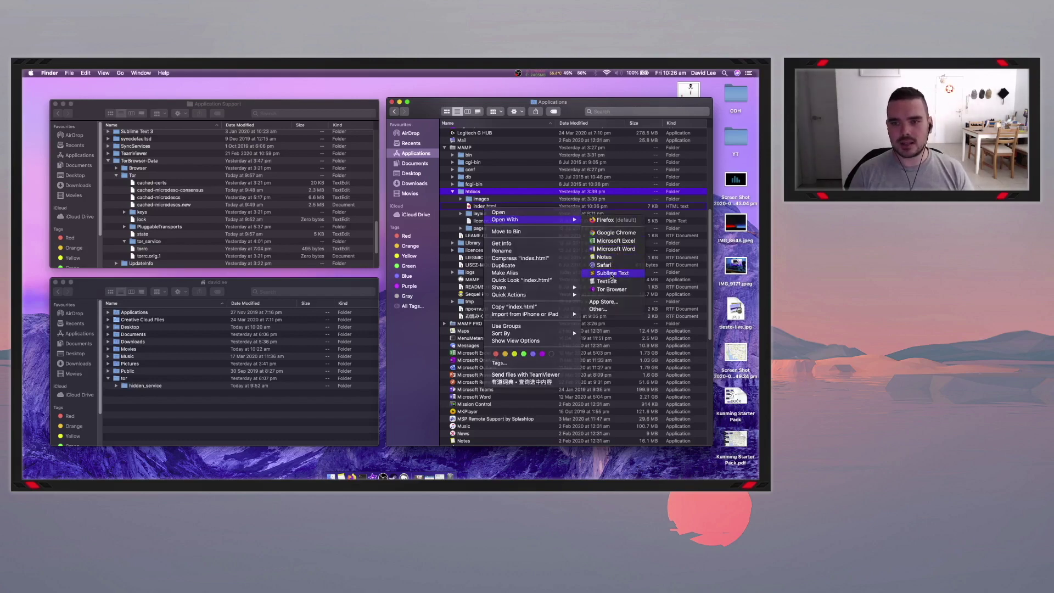
pyautogui.click(613, 273)
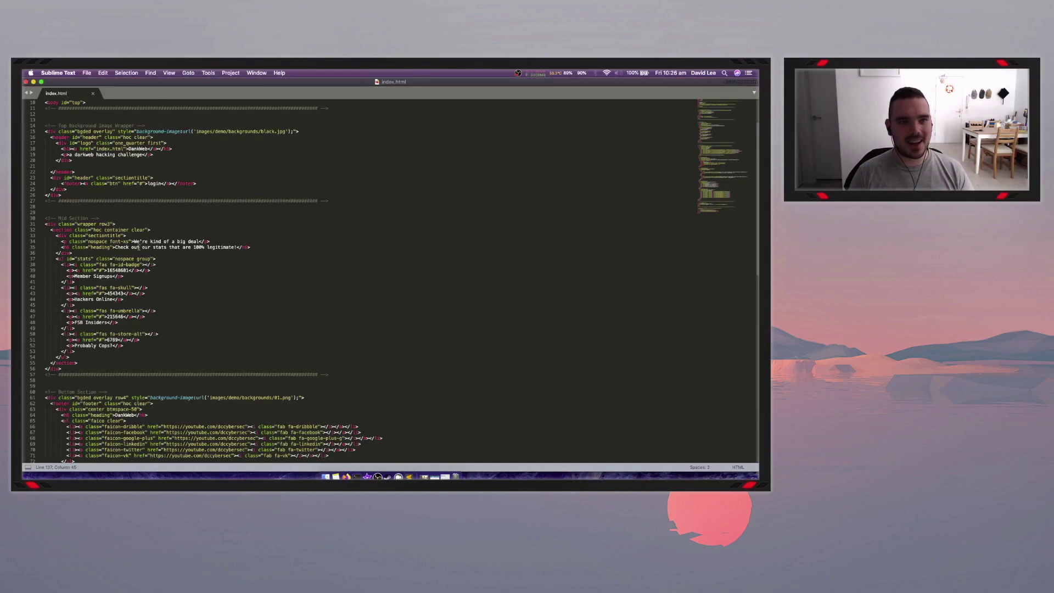
# Scroll through the DankWeb index.html markup, then quit Sublime Text.
pyautogui.scroll(-1, 139, 248)
pyautogui.scroll(-20, 179, 227)
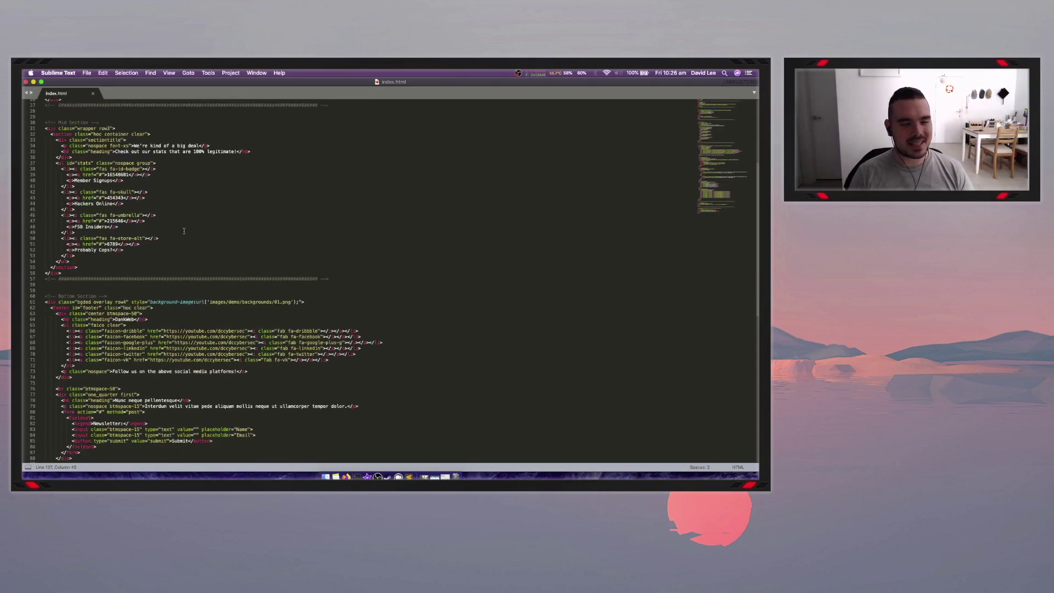
pyautogui.scroll(20, 228, 255)
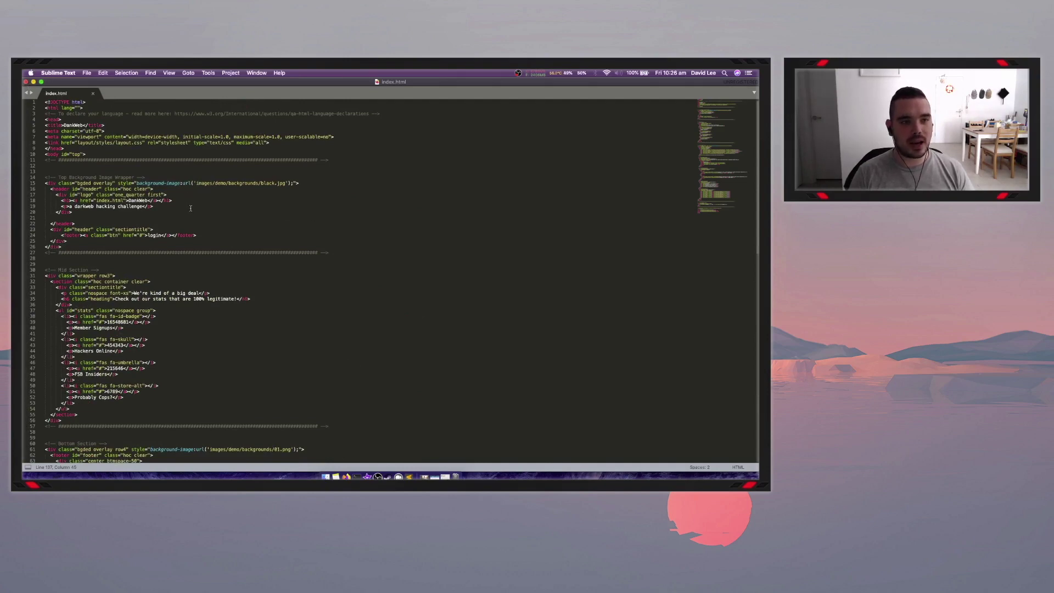
pyautogui.scroll(-20, 270, 240)
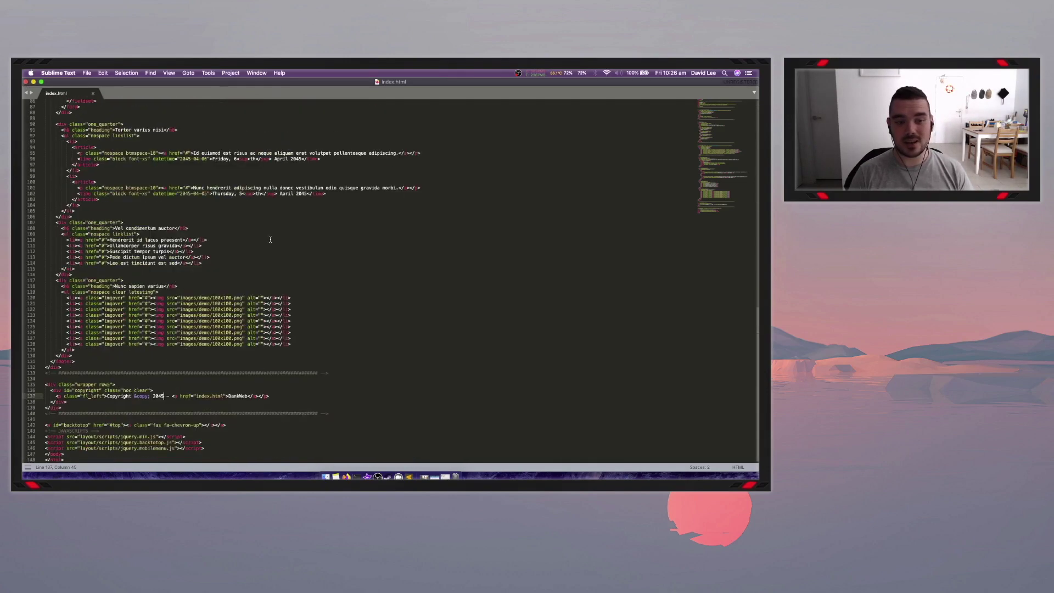
pyautogui.click(58, 73)
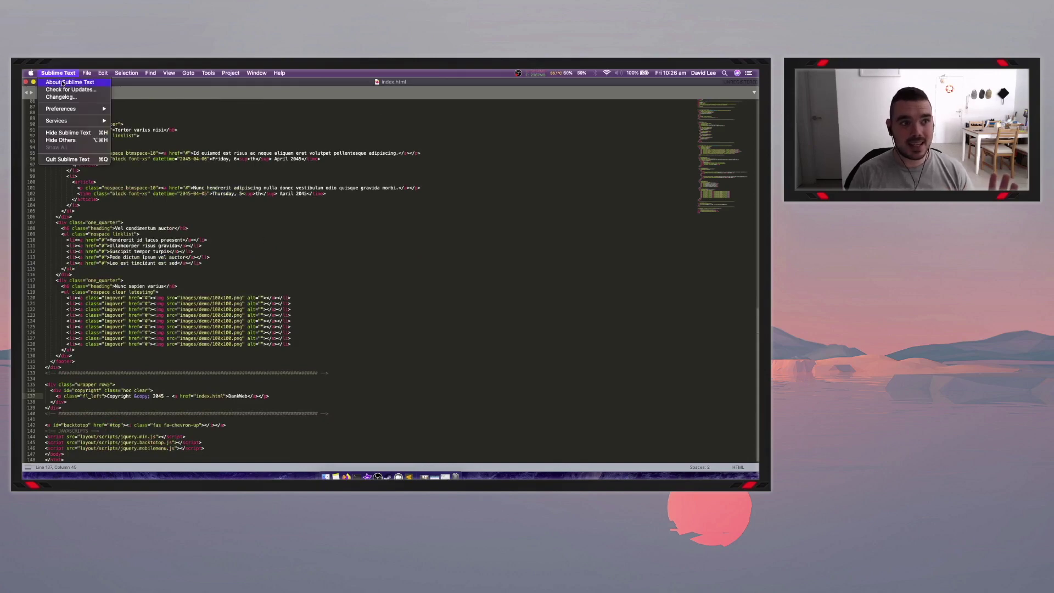
pyautogui.click(82, 160)
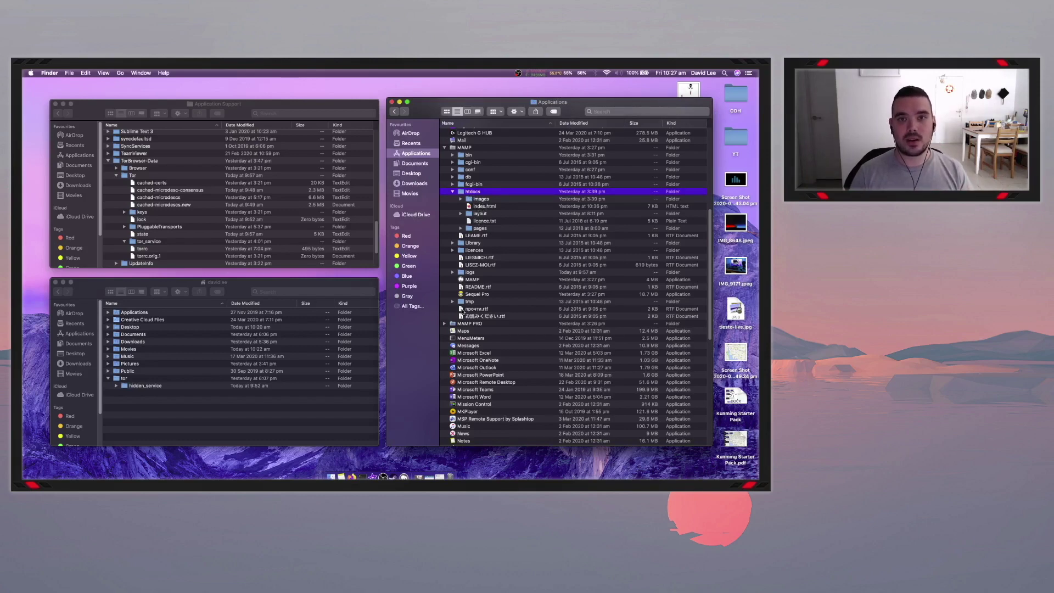
# Load localhost:8888 in a new Firefox tab.
pyautogui.click(427, 477)
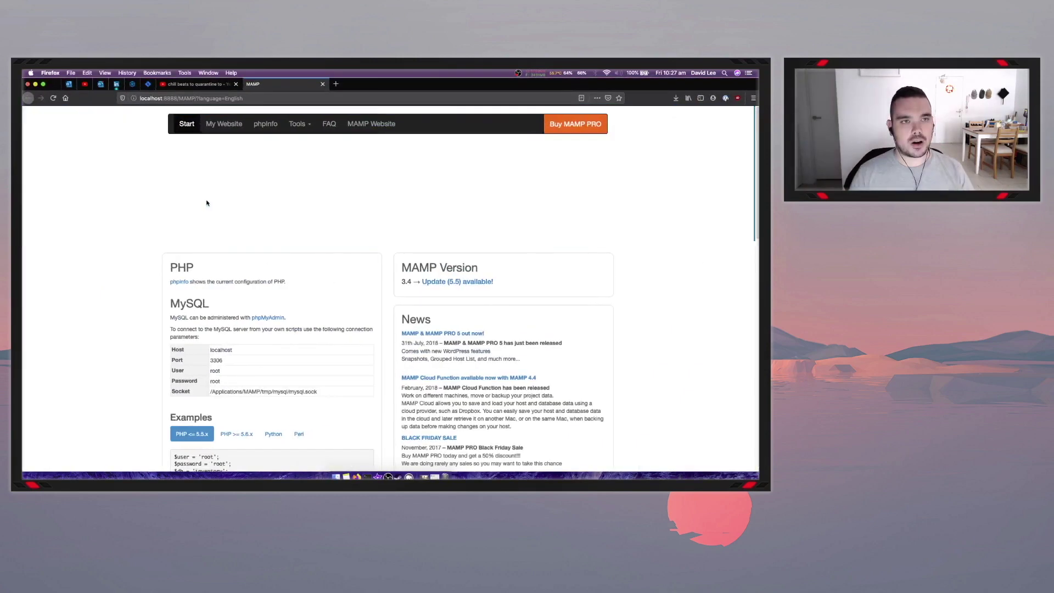
pyautogui.click(336, 84)
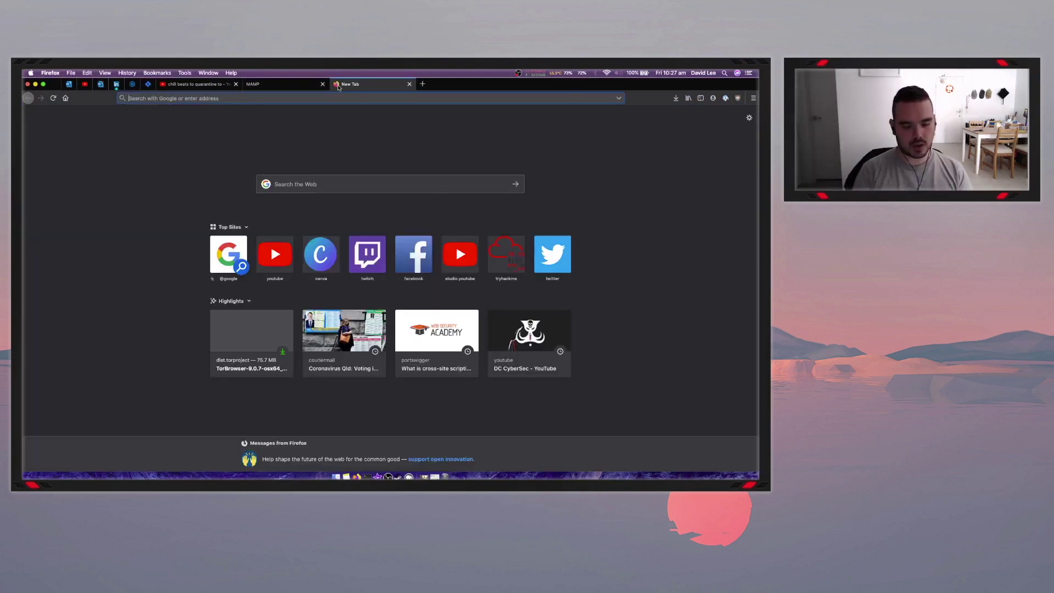
pyautogui.write('localhost')
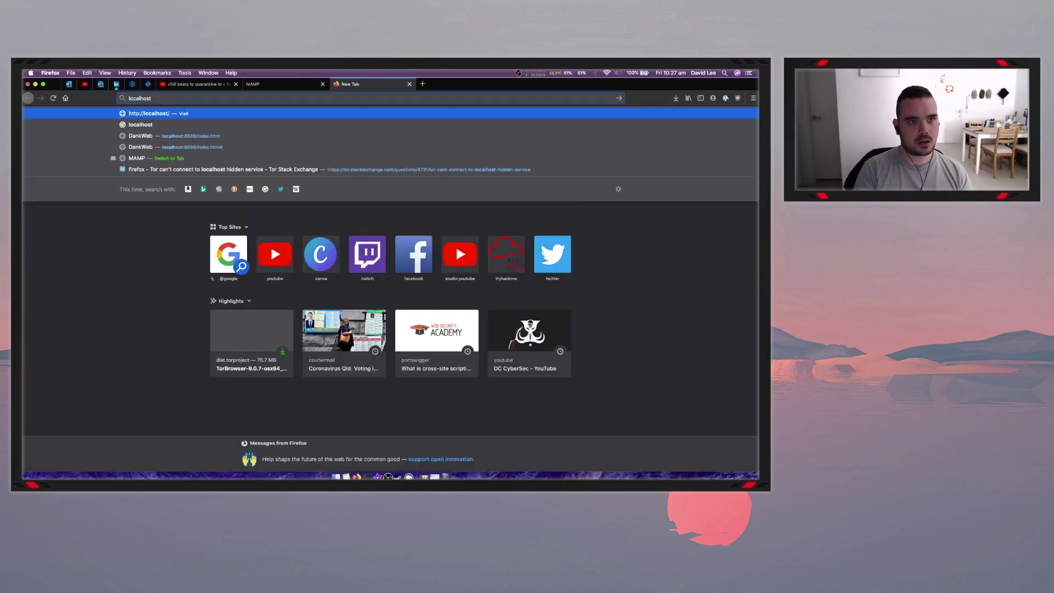
pyautogui.write(':8888')
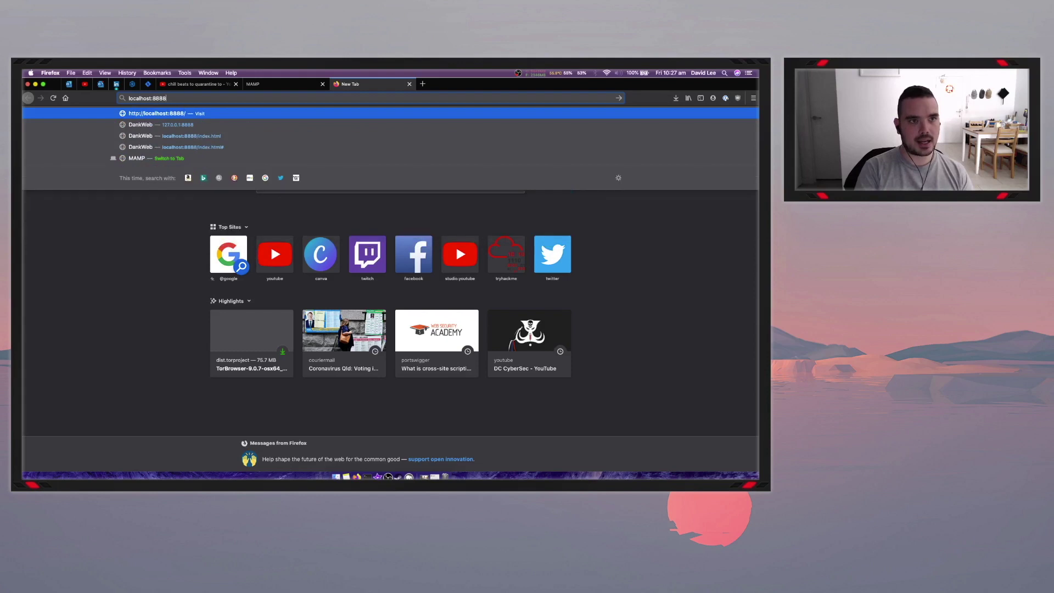
pyautogui.press('Return')
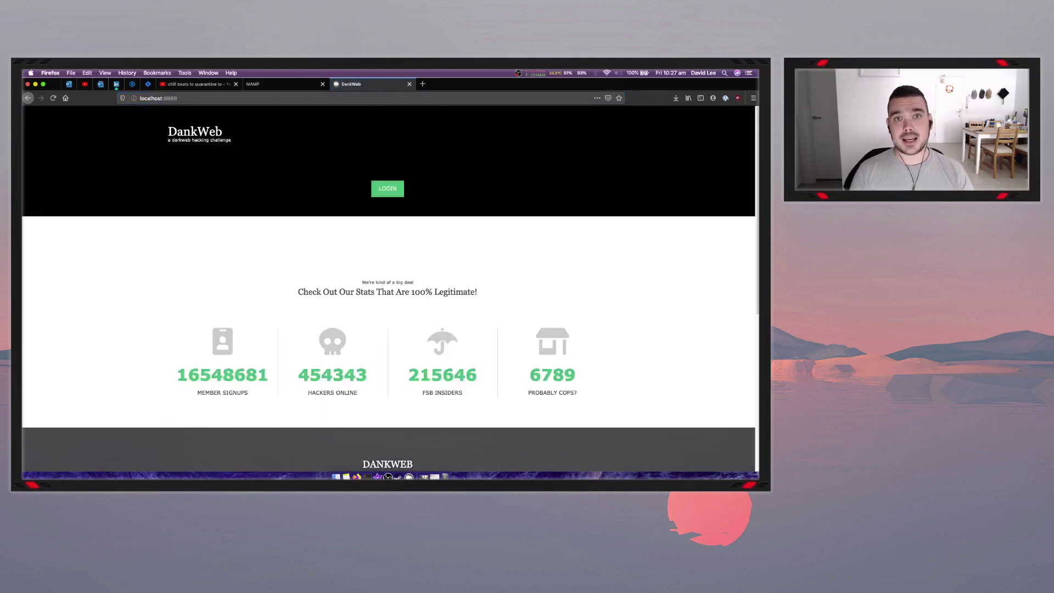
# Scroll the DankWeb page, try its LOGIN link, then minimise Firefox.
pyautogui.scroll(-3, 321, 299)
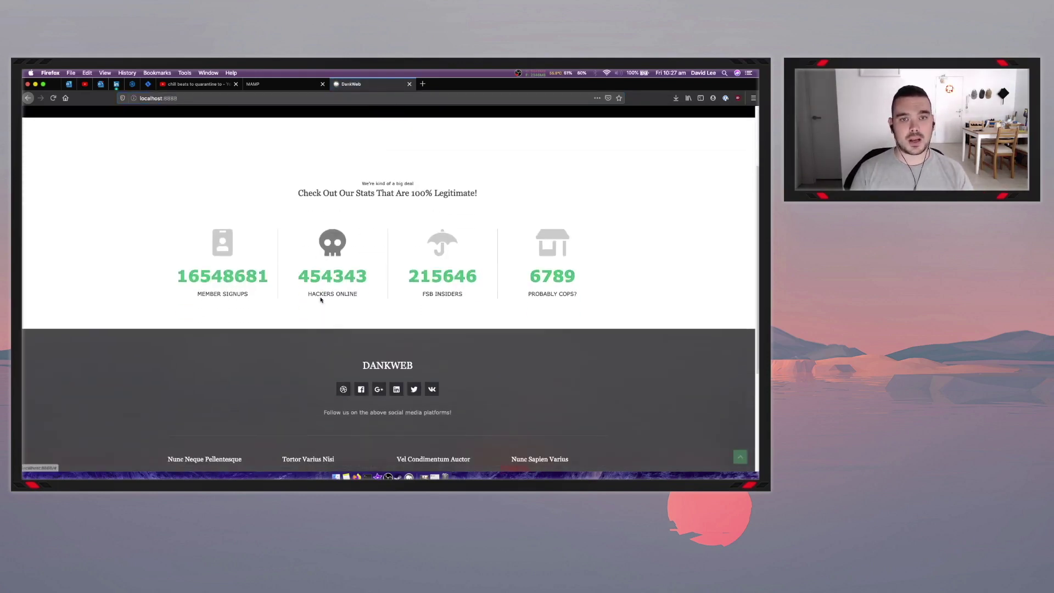
pyautogui.scroll(-5, 322, 299)
pyautogui.scroll(8, 328, 297)
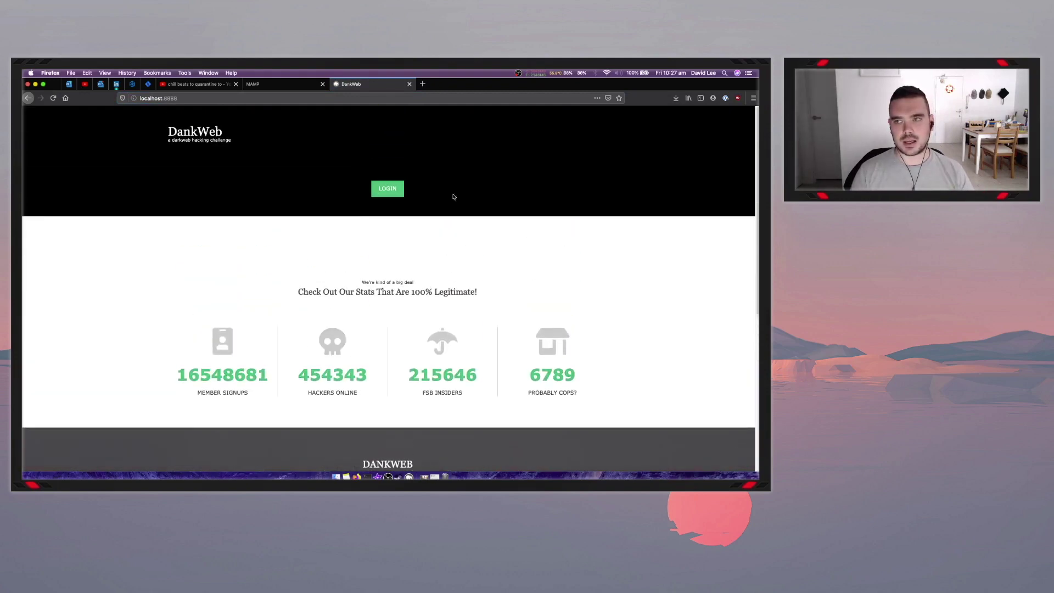
pyautogui.scroll(-5, 456, 222)
pyautogui.scroll(6, 464, 231)
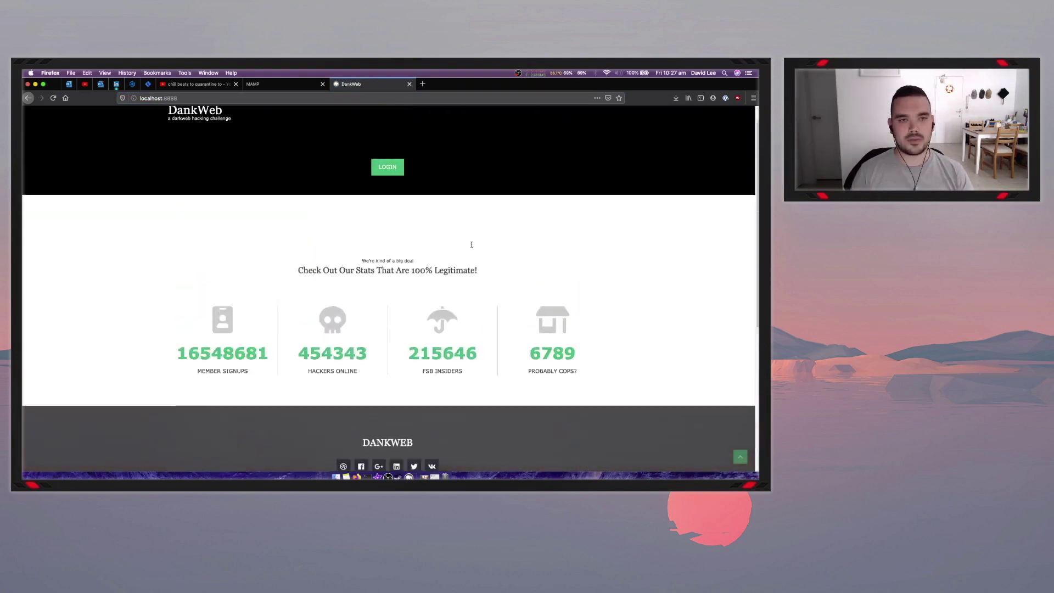
pyautogui.click(387, 188)
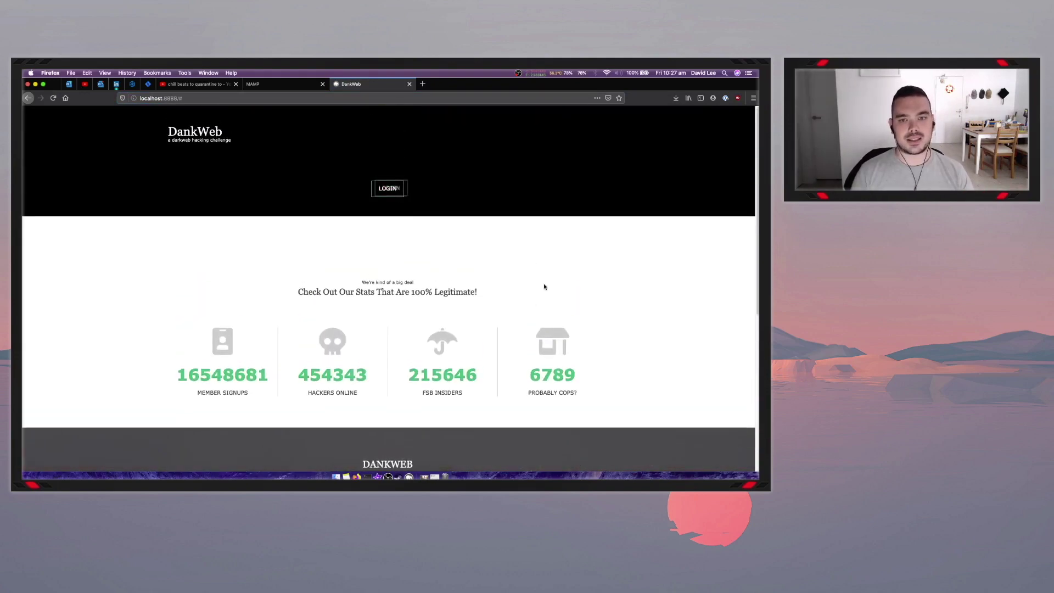
pyautogui.click(36, 84)
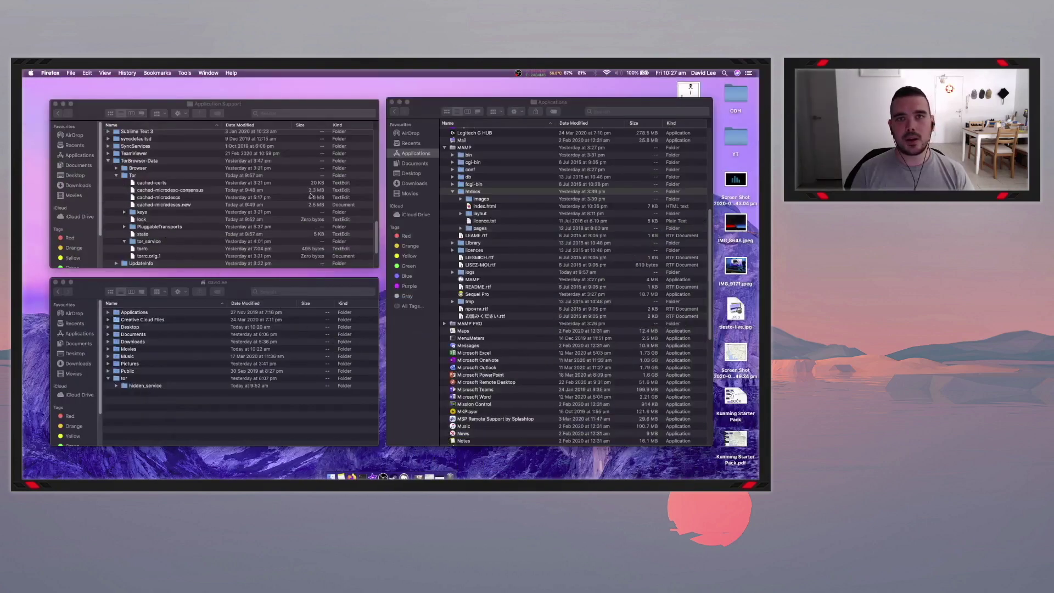
# Browse Application Support to TorBrowser-Data/Tor and select the torrc file.
pyautogui.click(243, 122)
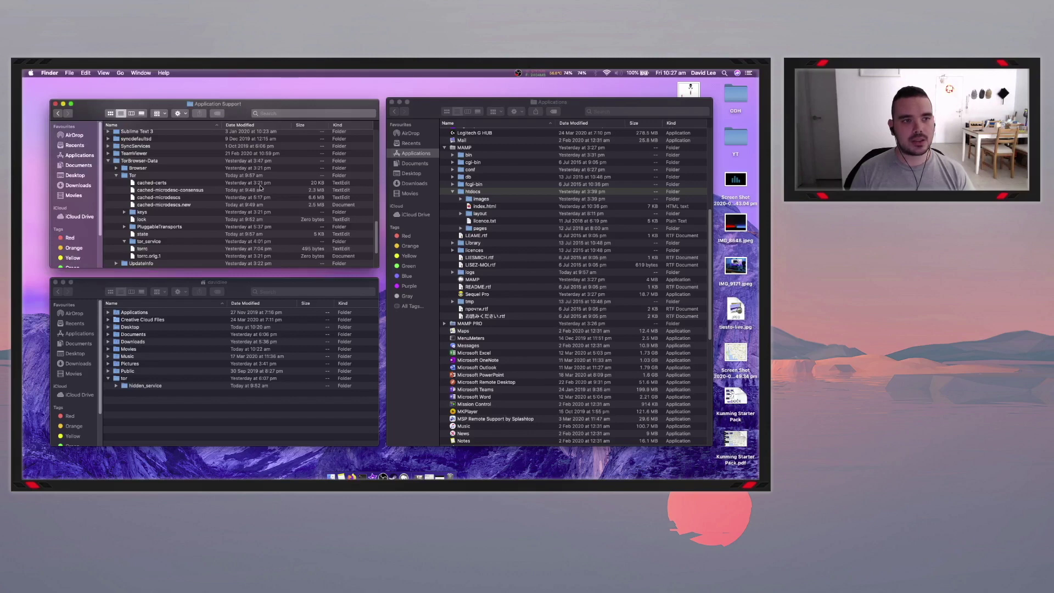
pyautogui.scroll(5, 159, 205)
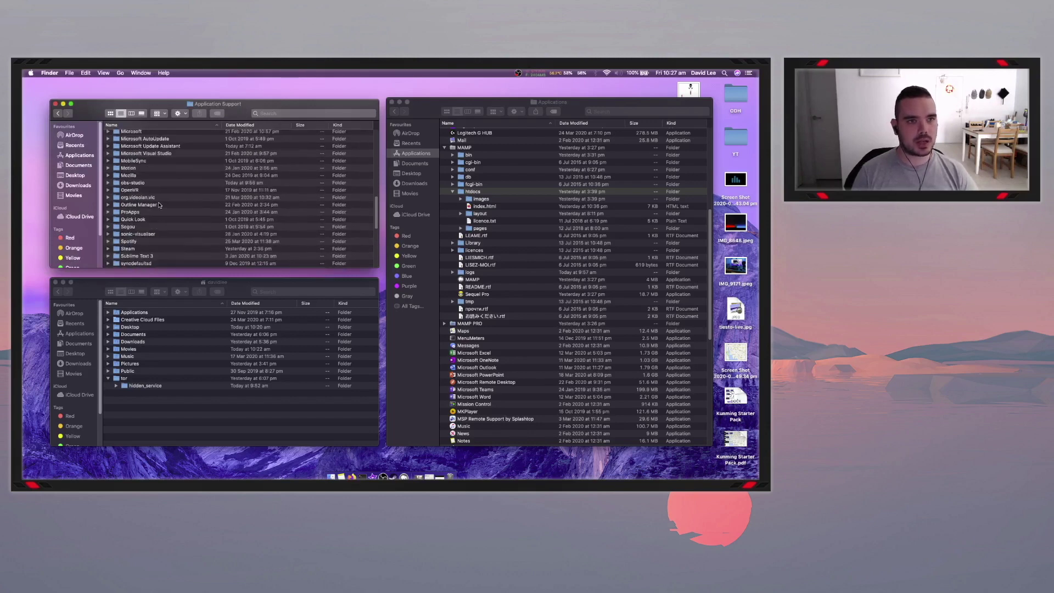
pyautogui.scroll(5, 158, 205)
pyautogui.scroll(5, 162, 204)
pyautogui.scroll(-10, 162, 204)
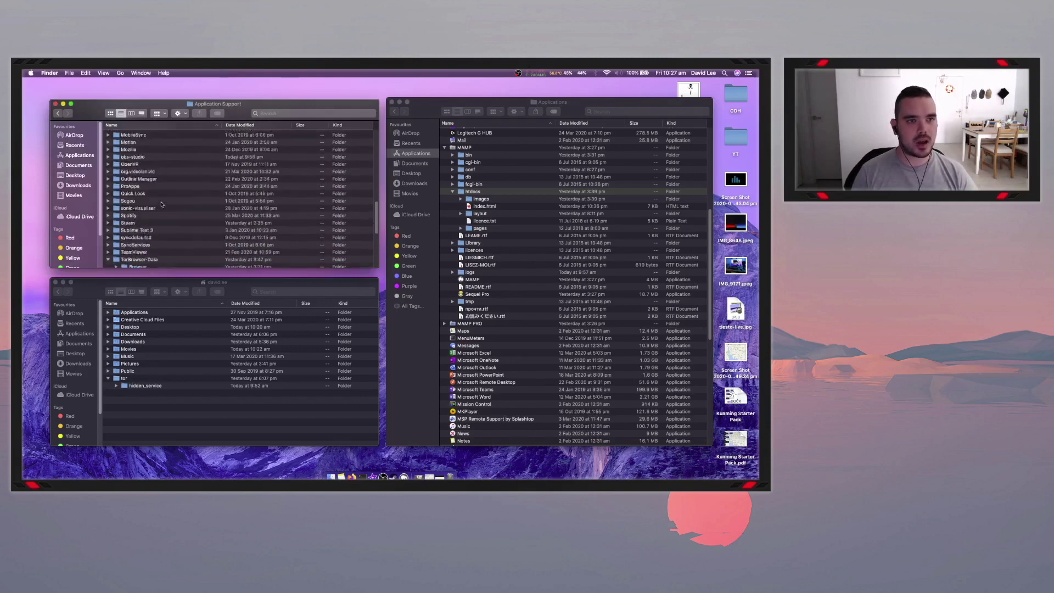
pyautogui.click(118, 73)
pyautogui.click(145, 214)
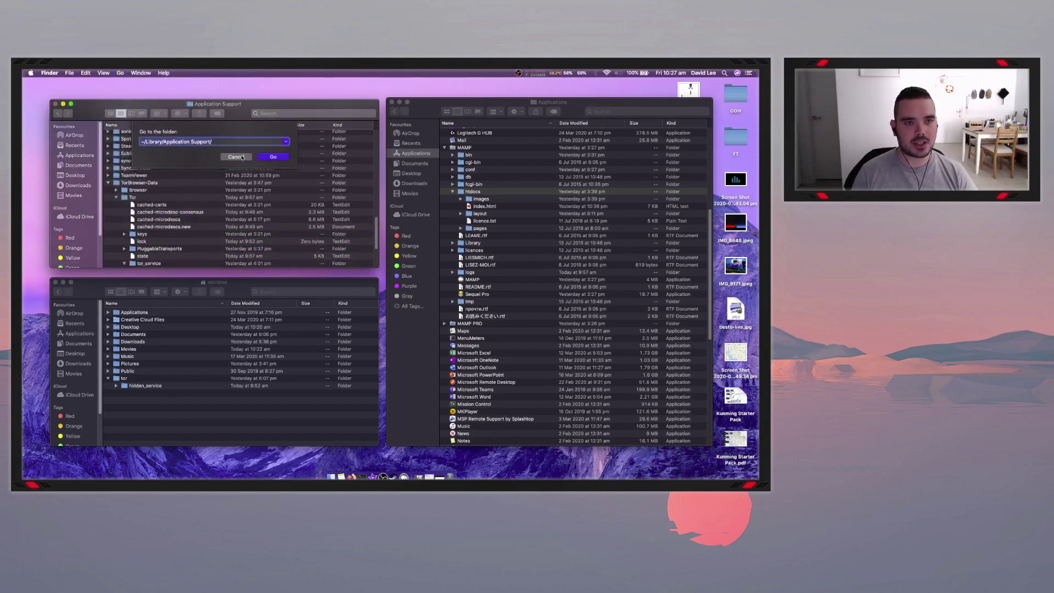
pyautogui.press('Escape')
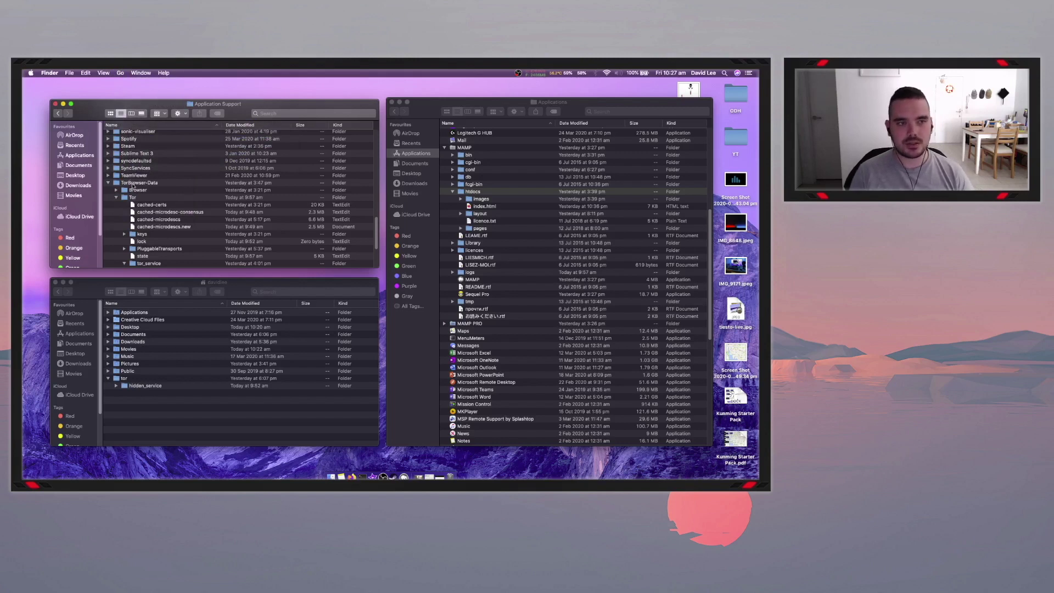
pyautogui.scroll(-2, 158, 264)
pyautogui.click(144, 252)
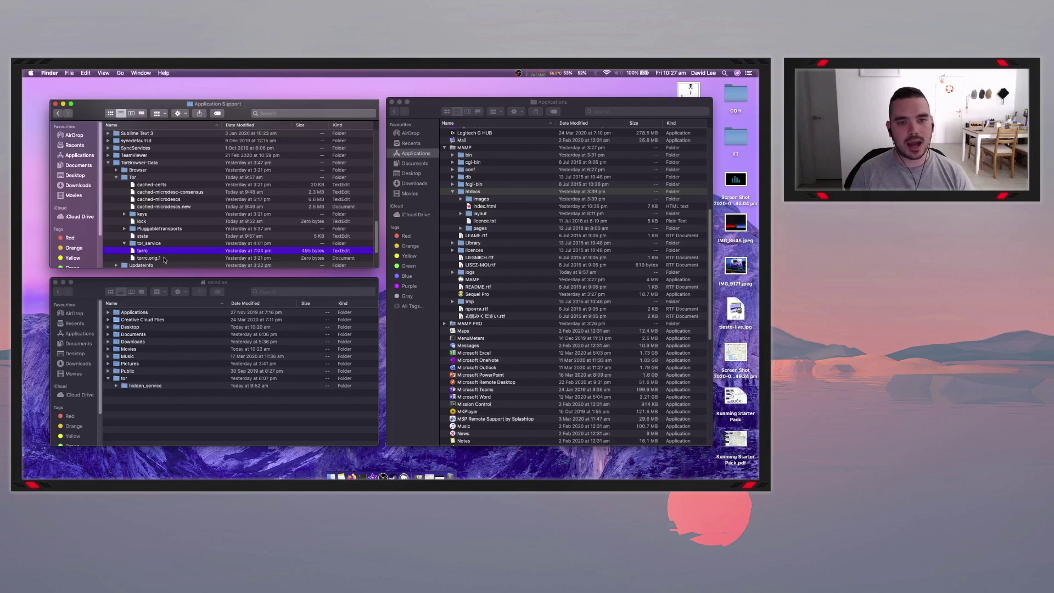
# Open torrc in TextEdit and inspect the HiddenServiceDir path and HiddenServicePort lines.
pyautogui.doubleClick(142, 252)
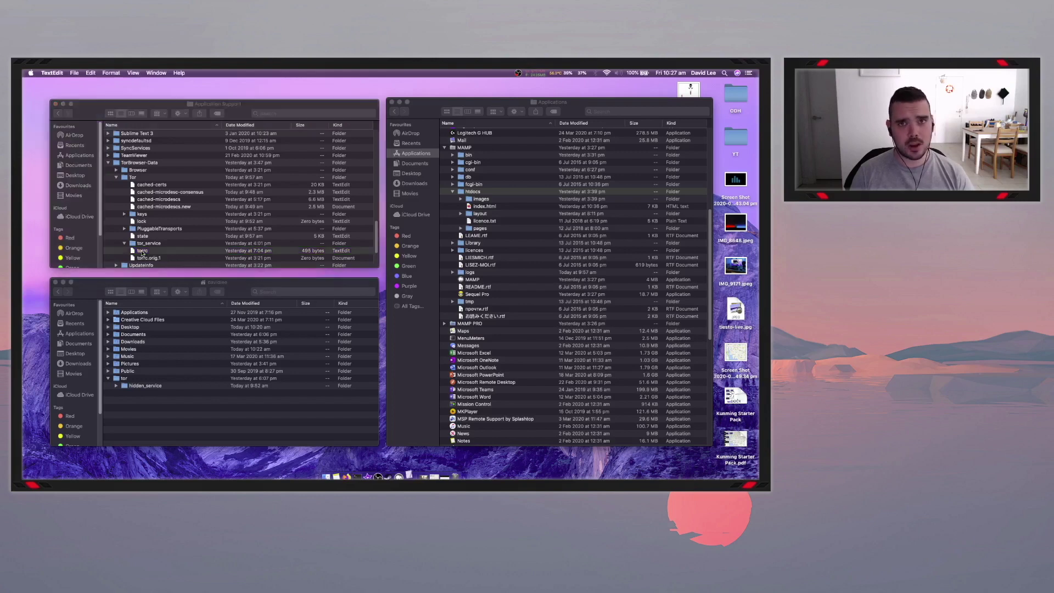
pyautogui.moveTo(240, 107); pyautogui.dragTo(272, 129)
pyautogui.moveTo(240, 172); pyautogui.dragTo(132, 163)
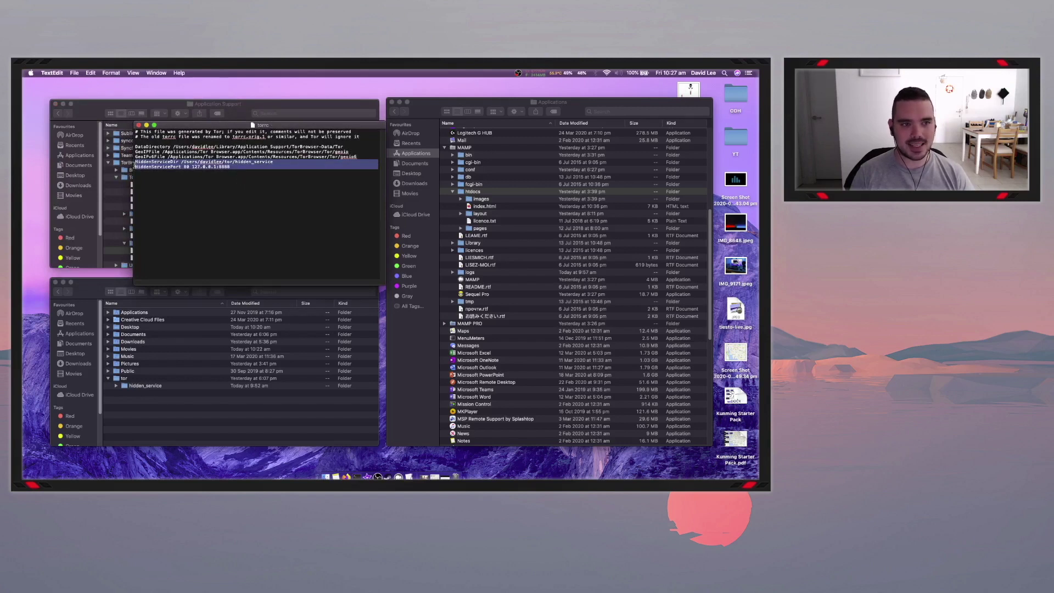
pyautogui.click(192, 165)
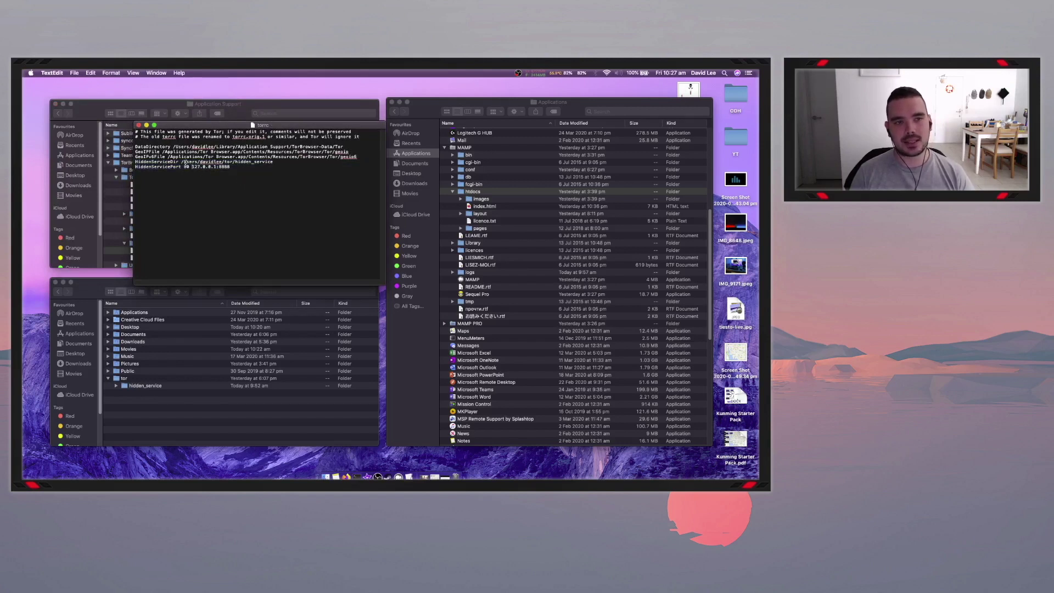
pyautogui.moveTo(184, 162); pyautogui.dragTo(275, 163)
pyautogui.click(252, 162)
pyautogui.moveTo(182, 162); pyautogui.dragTo(281, 163)
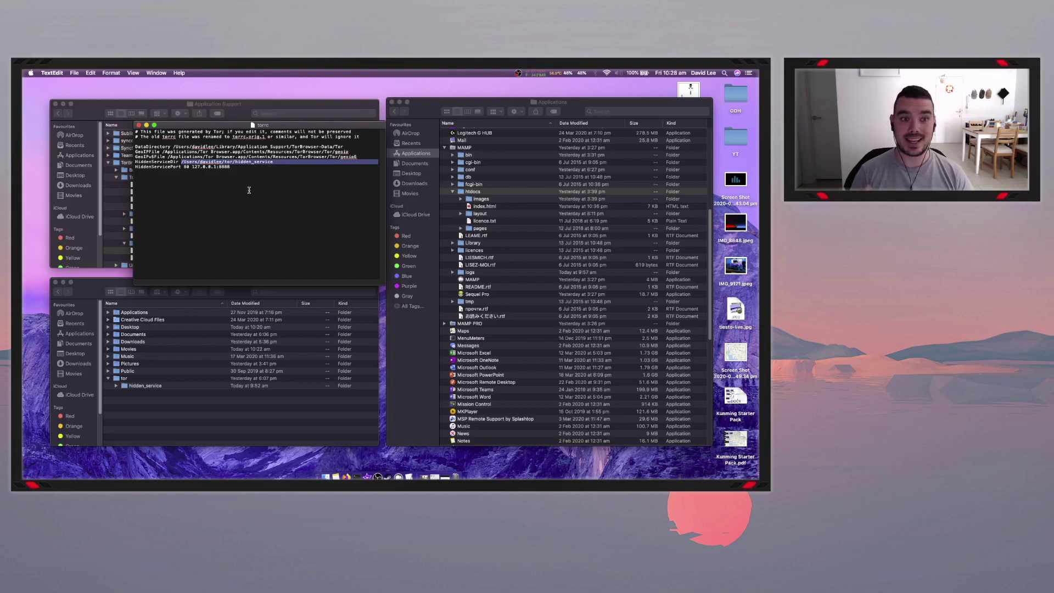
pyautogui.click(187, 167)
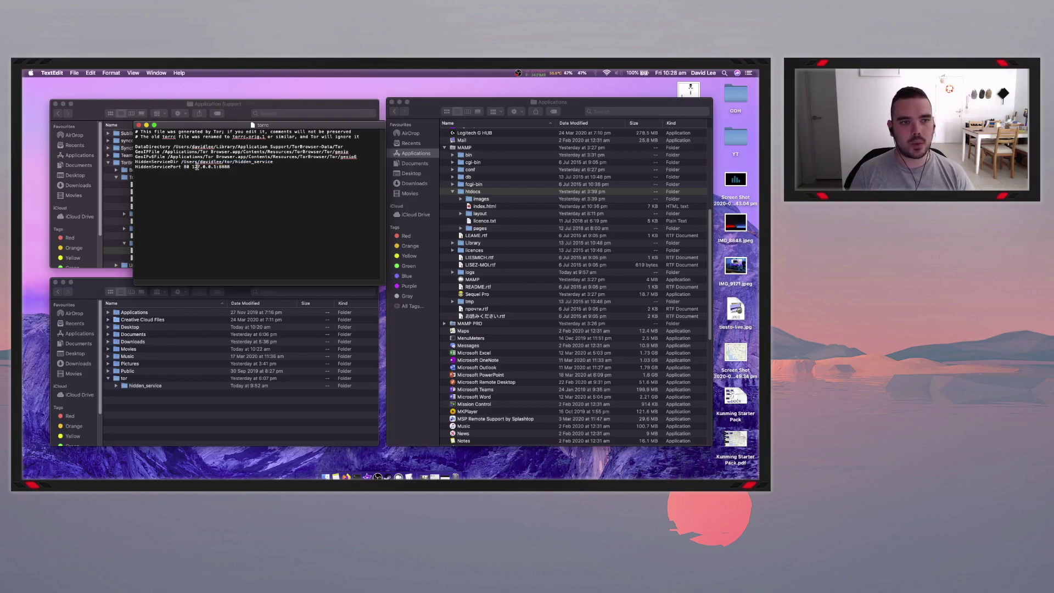
# Change the HiddenServicePort target to 127.0.0.1:8888 and close torrc.
pyautogui.moveTo(191, 167); pyautogui.dragTo(218, 168)
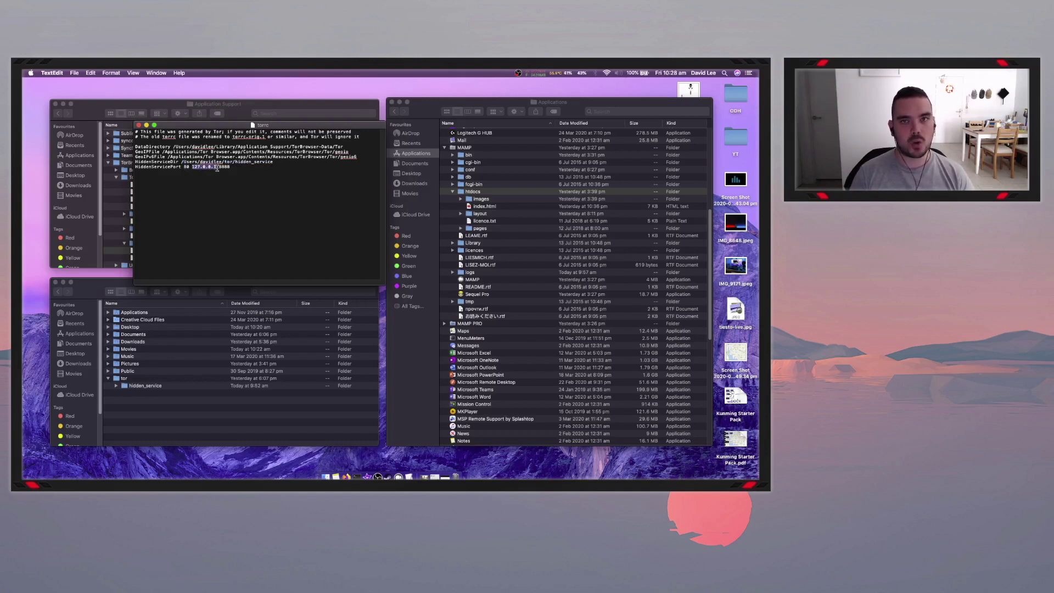
pyautogui.moveTo(218, 167); pyautogui.dragTo(223, 169)
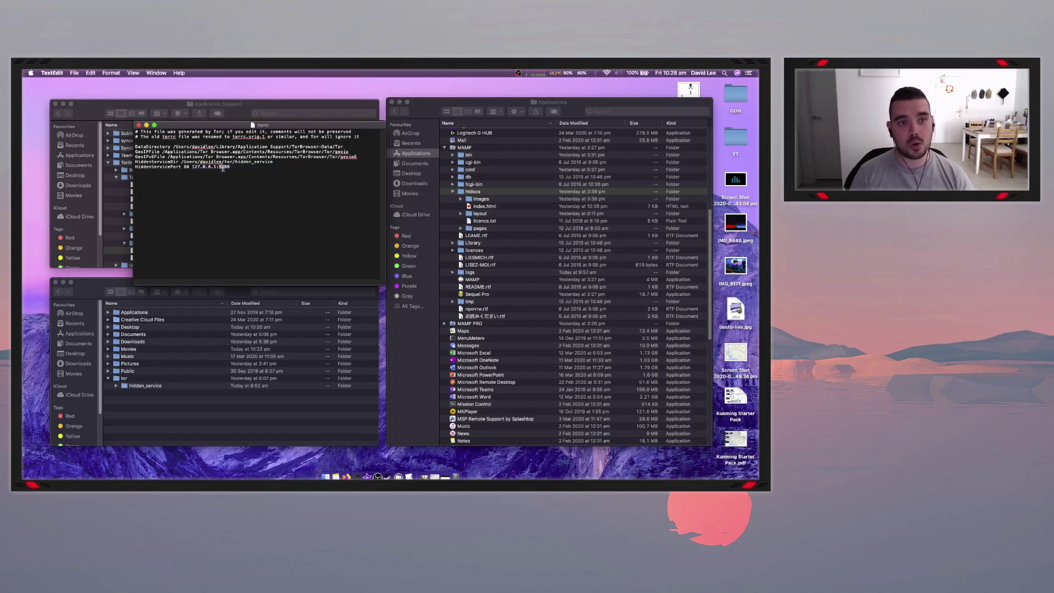
pyautogui.write('8888')
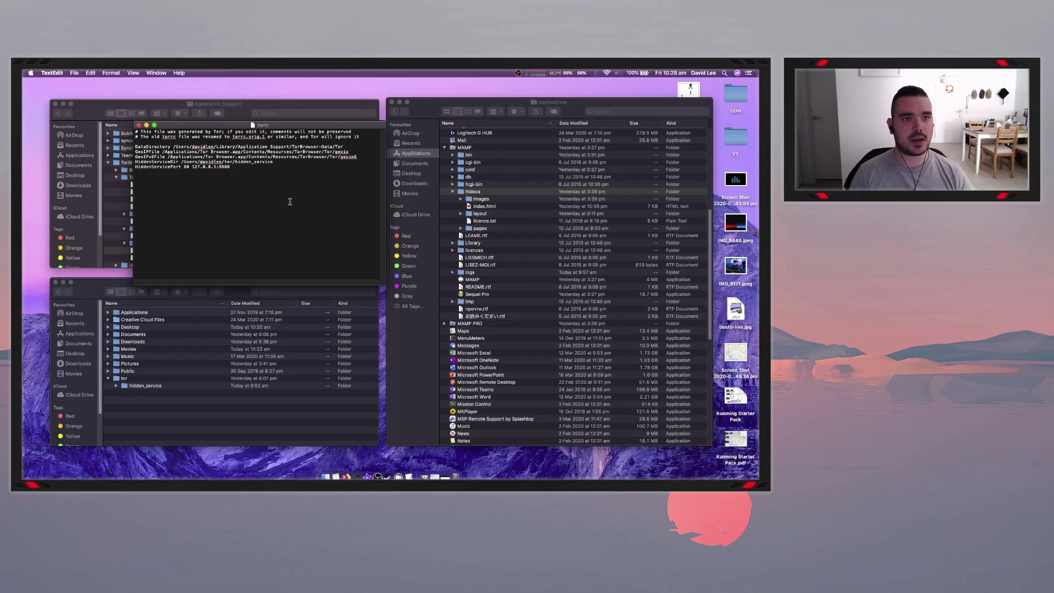
pyautogui.press('super+q')
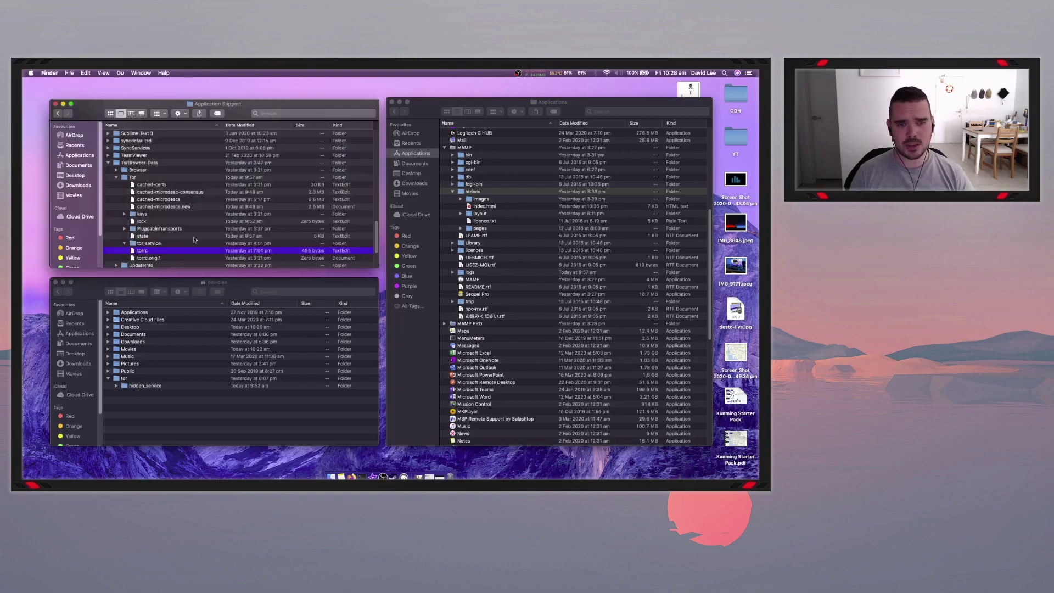
# Bring the home-folder Finder window forward and cancel the Go to Folder prompt.
pyautogui.scroll(-2, 218, 258)
pyautogui.click(243, 288)
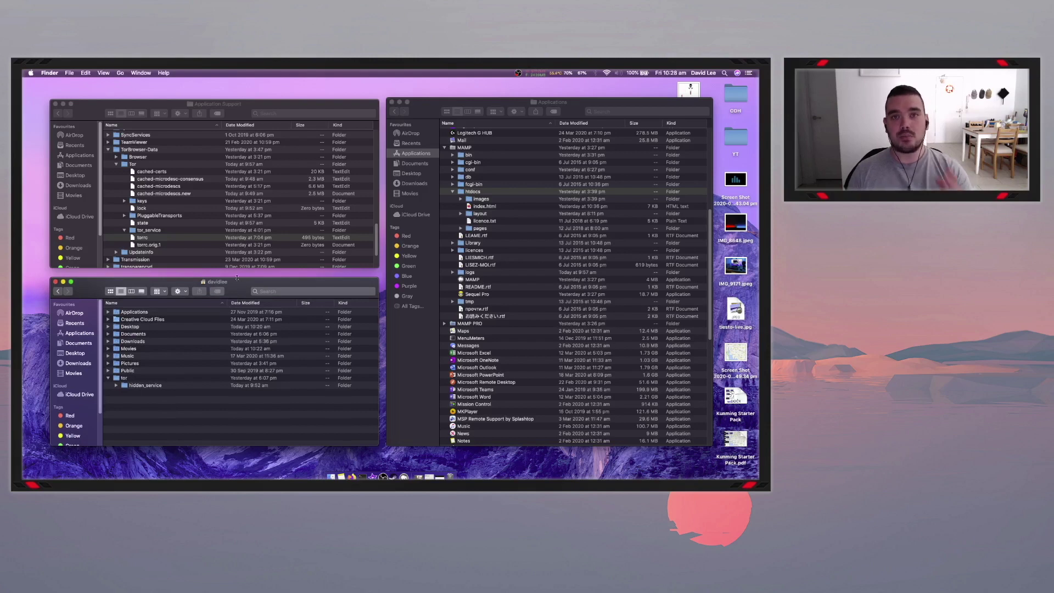
pyautogui.click(121, 73)
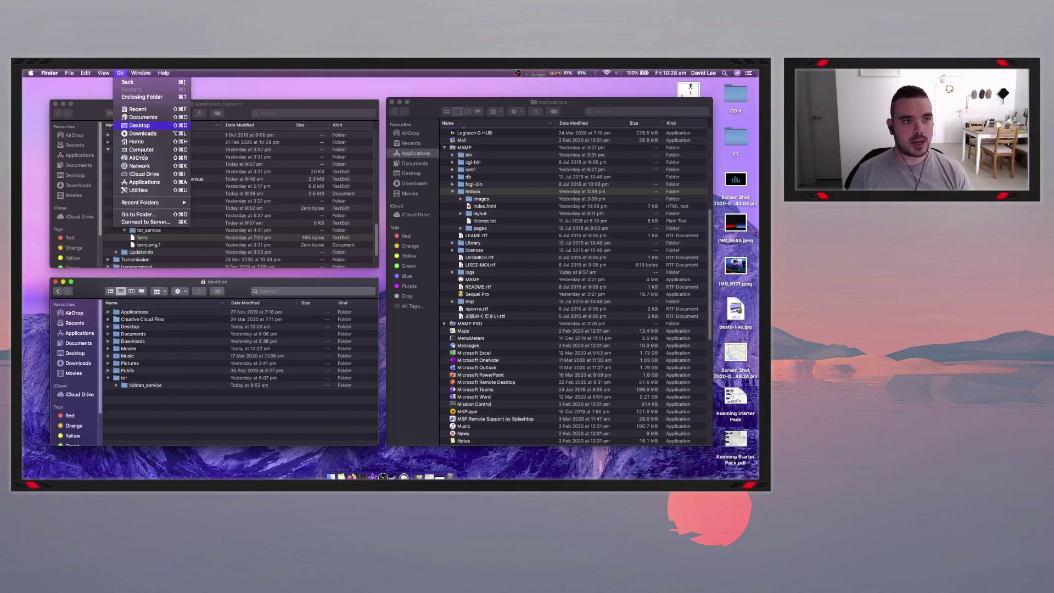
pyautogui.click(147, 214)
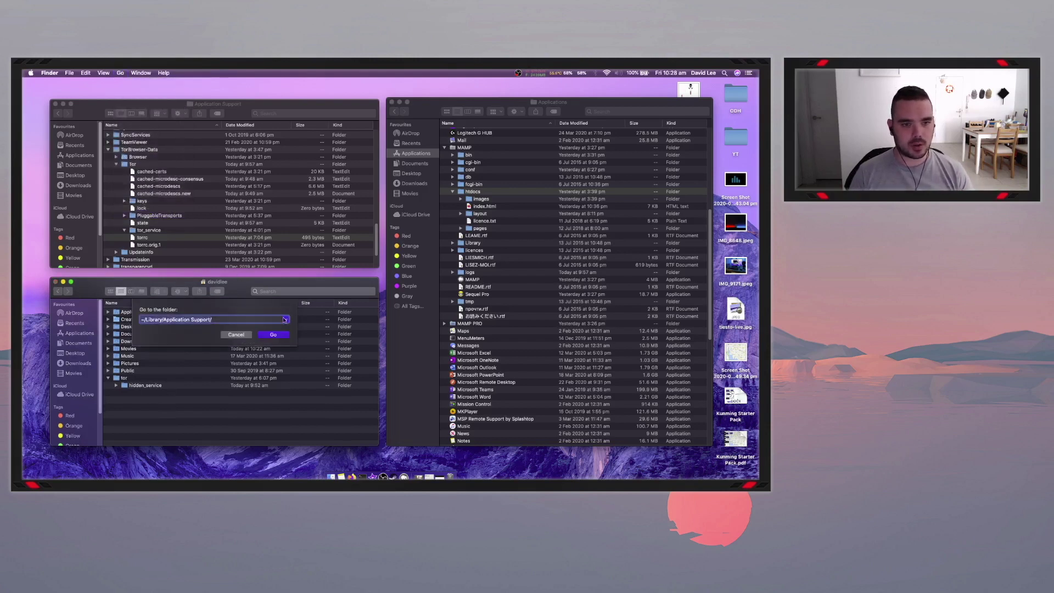
pyautogui.click(285, 319)
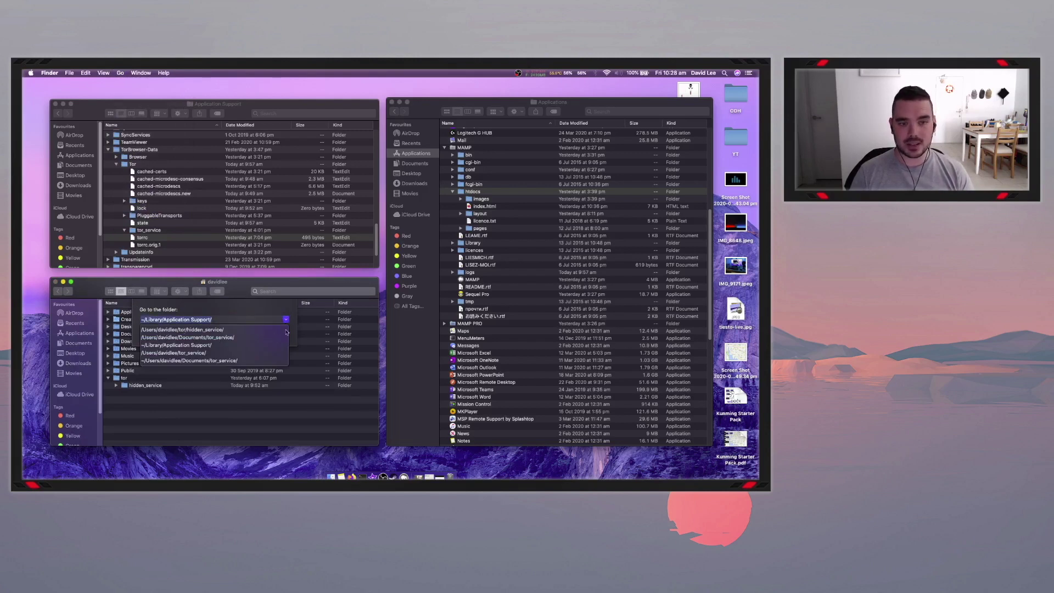
pyautogui.press('Escape')
pyautogui.click(237, 337)
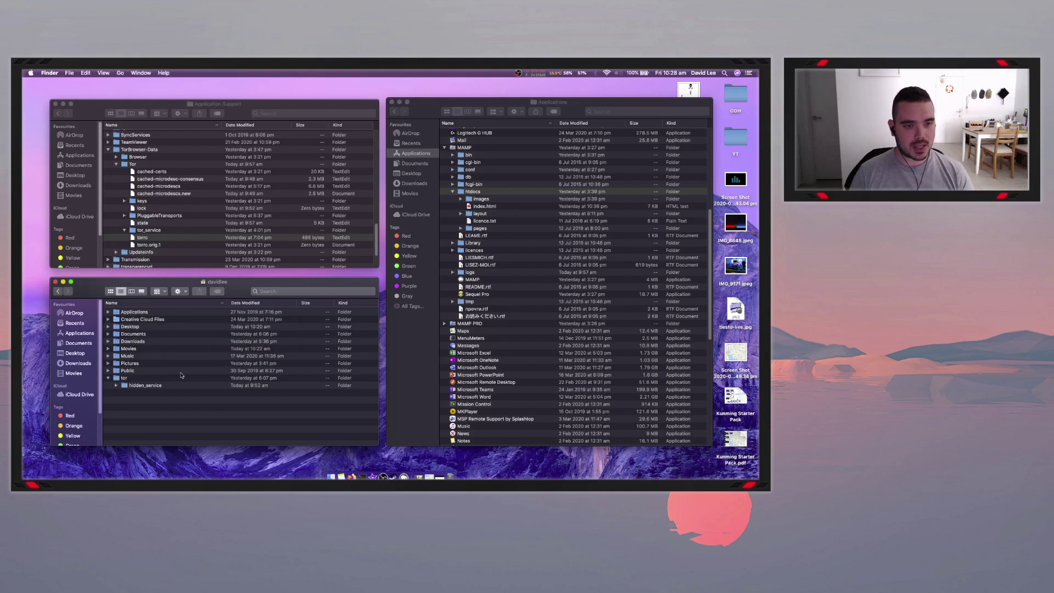
# Expand tor > hidden_service to list hostname and the hs_ed25519 key files.
pyautogui.click(125, 378)
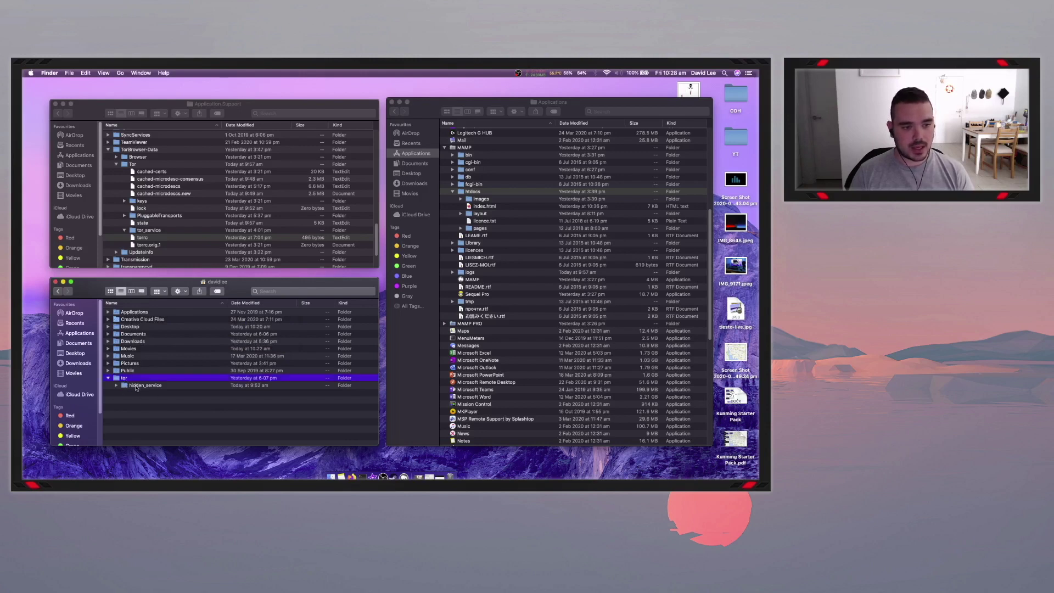
pyautogui.click(145, 386)
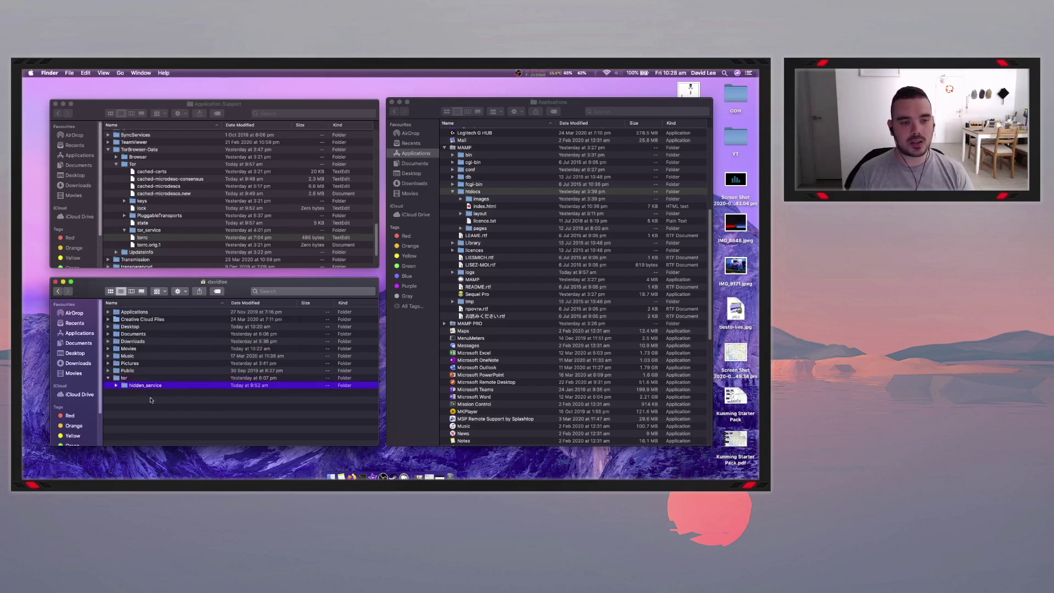
pyautogui.click(116, 386)
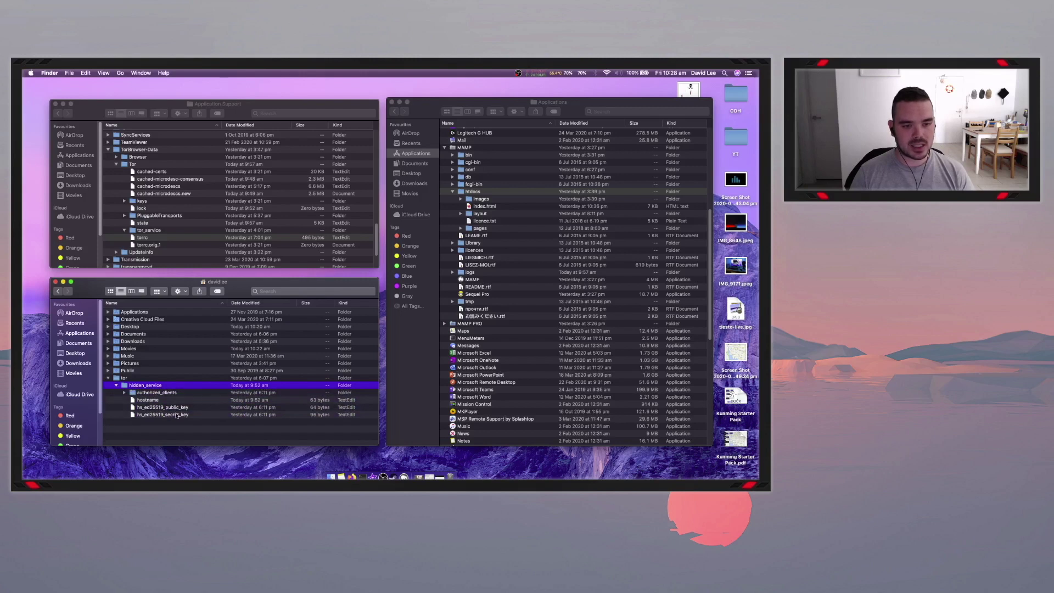
pyautogui.click(220, 434)
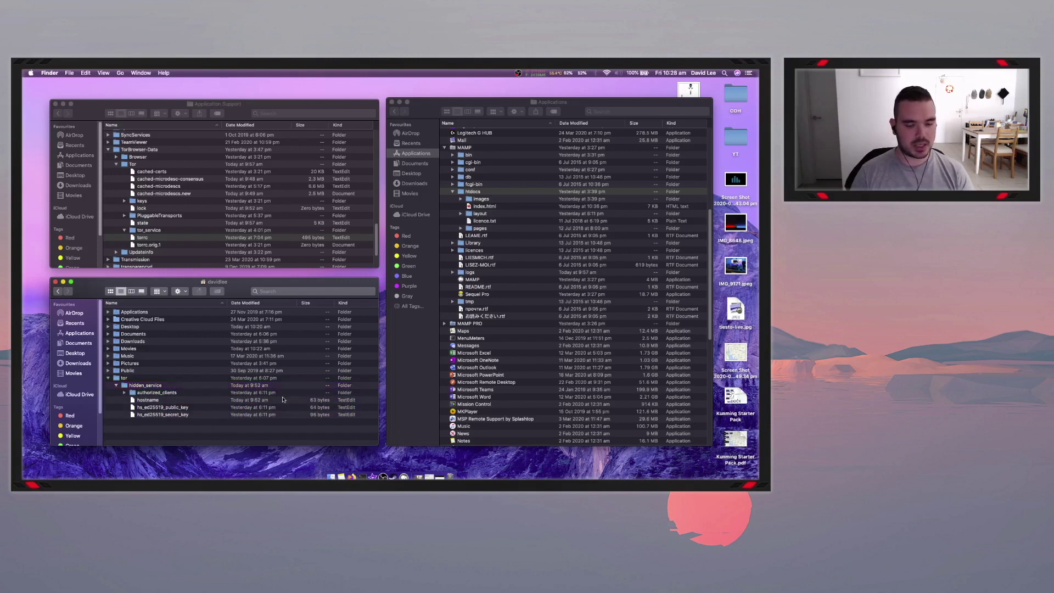
pyautogui.press('super+space')
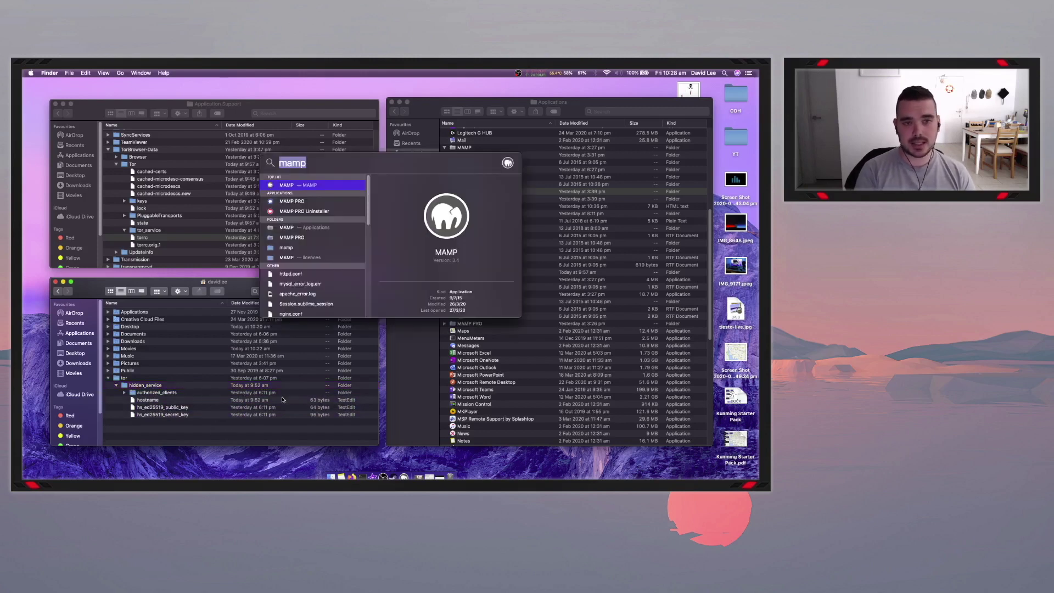
# Launch Tor Browser from Spotlight and move its window to the right.
pyautogui.write('tor Browser')
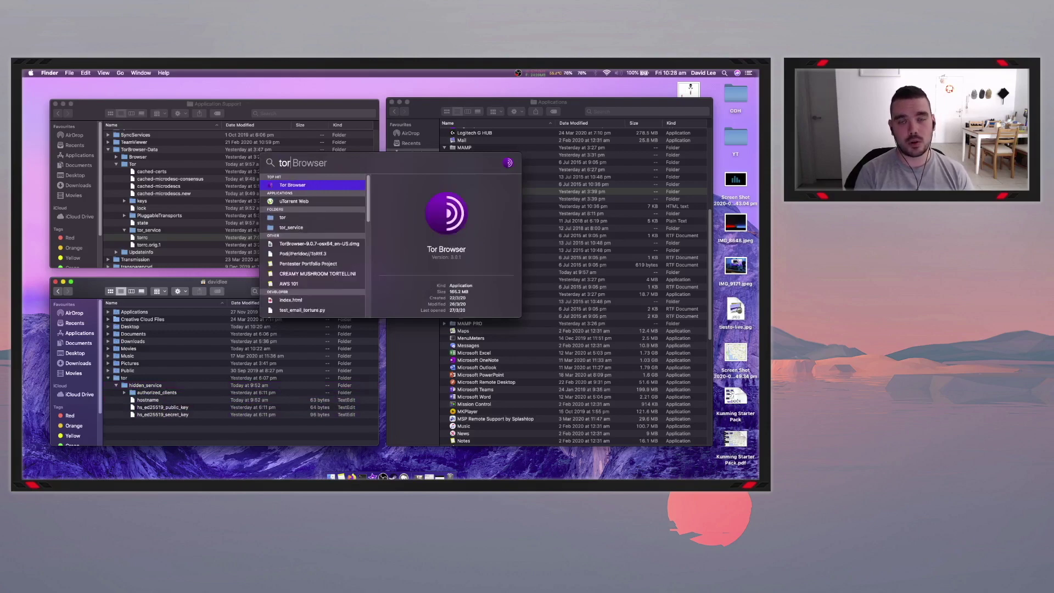
pyautogui.press('Return')
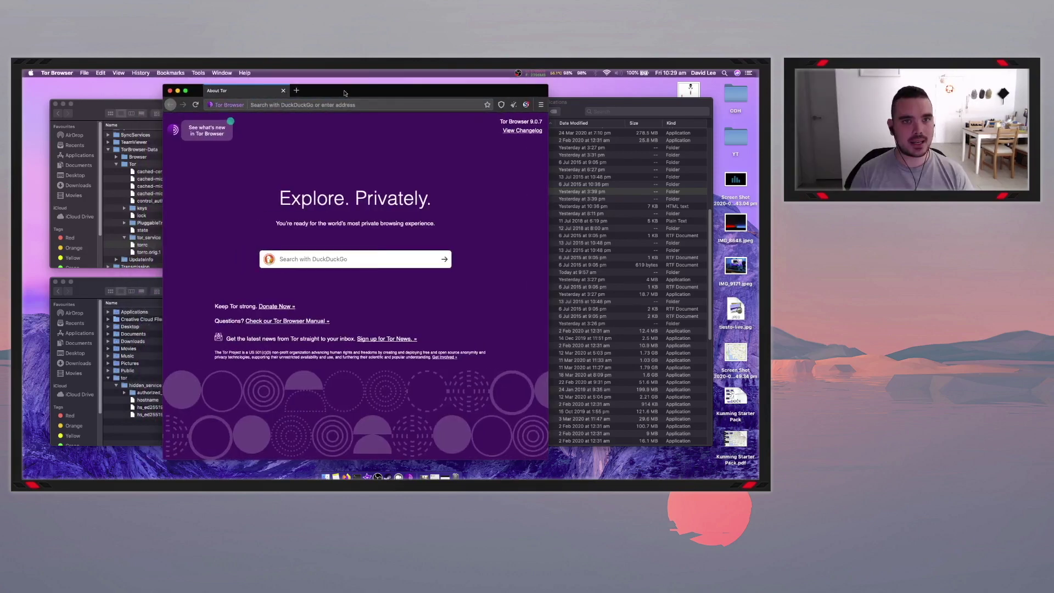
pyautogui.moveTo(345, 93); pyautogui.dragTo(472, 88)
pyautogui.click(151, 420)
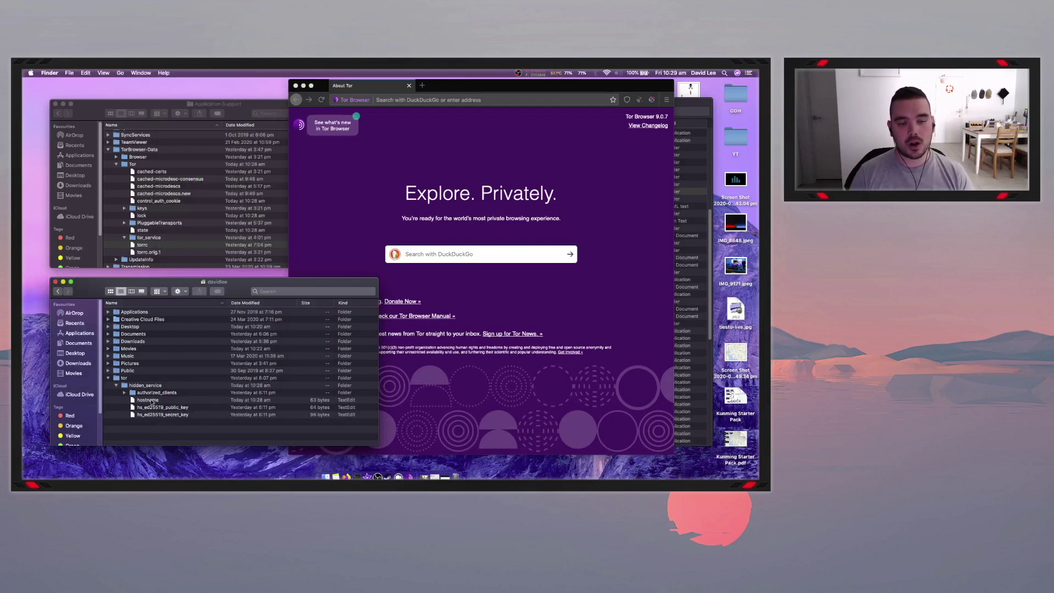
# Open the hostname file in TextEdit, select its .onion address, and return to Tor Browser.
pyautogui.doubleClick(148, 401)
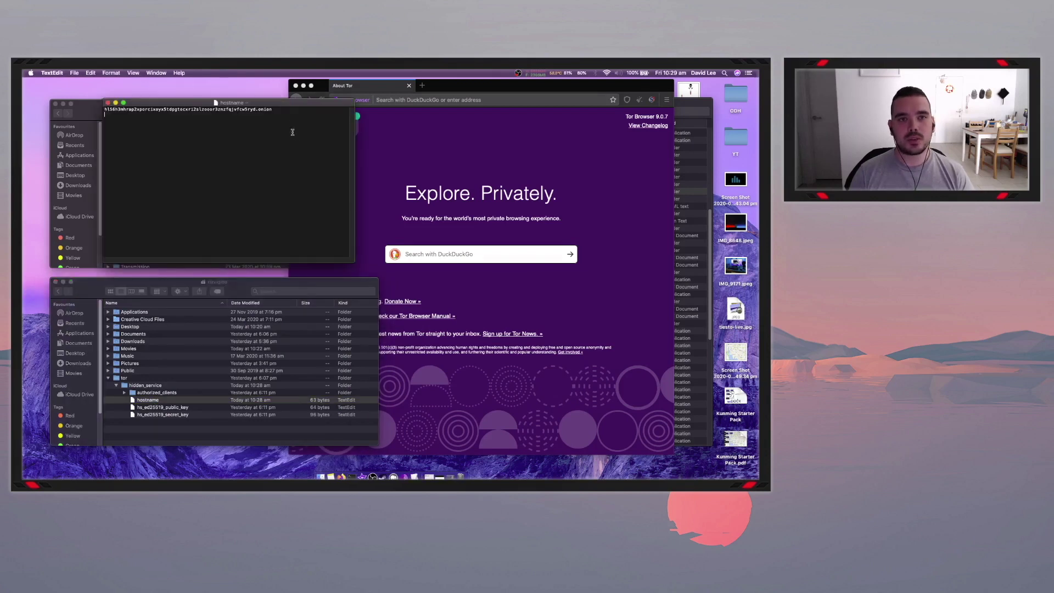
pyautogui.moveTo(288, 112); pyautogui.dragTo(90, 109)
pyautogui.press('super+c')
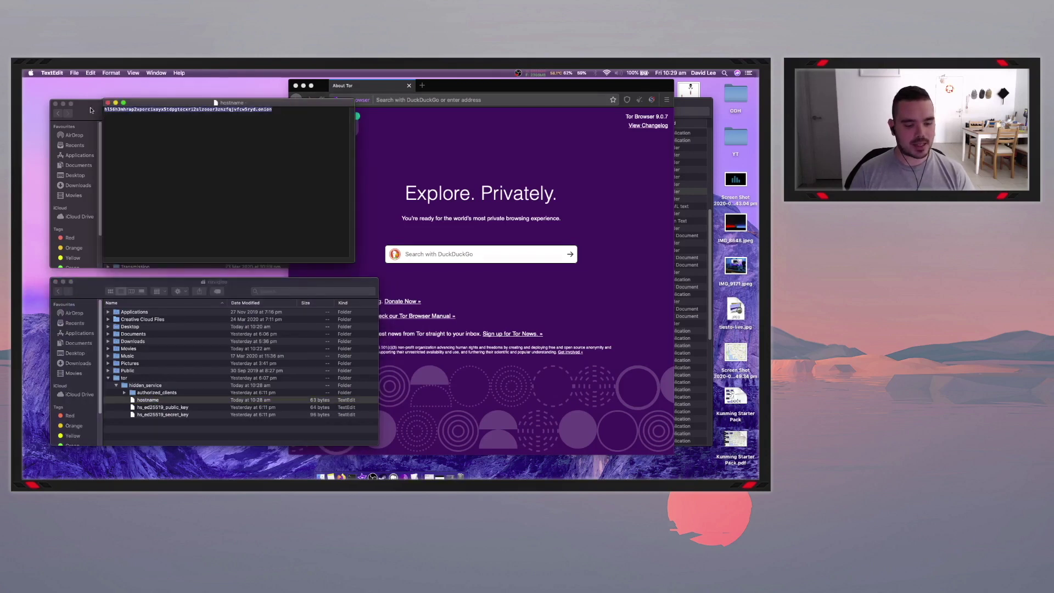
pyautogui.click(574, 299)
pyautogui.click(443, 100)
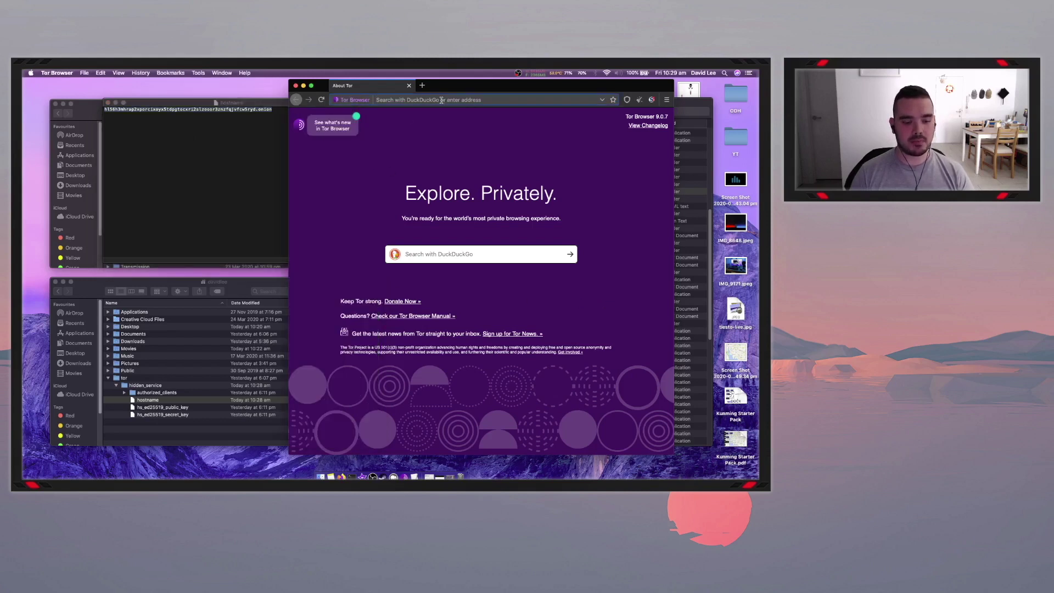
# Paste the copied .onion address into Tor Browser and load the DankWeb site.
pyautogui.press('super+v')
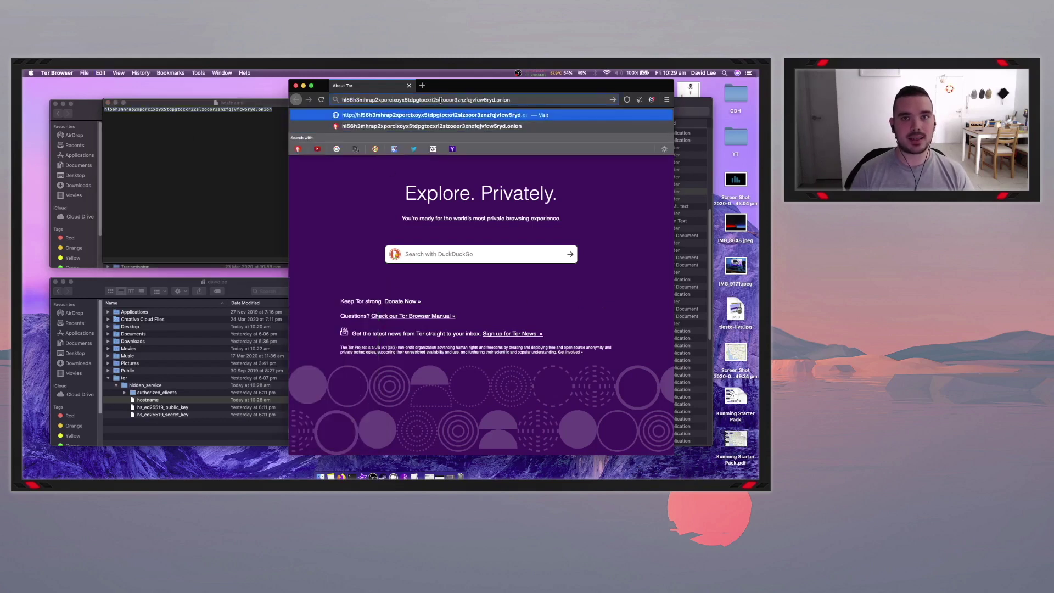
pyautogui.press('Return')
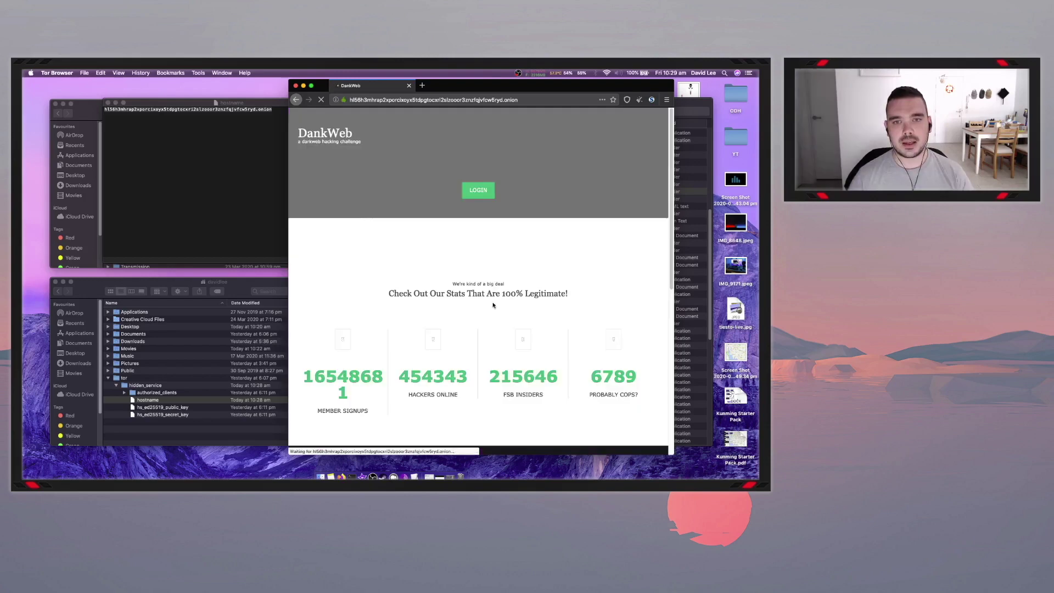
# Widen the Tor Browser window and scroll through the DankWeb page to its DANKWEB footer.
pyautogui.moveTo(288, 260); pyautogui.dragTo(203, 260)
pyautogui.scroll(-1, 446, 347)
pyautogui.scroll(-5, 445, 347)
pyautogui.scroll(5, 444, 340)
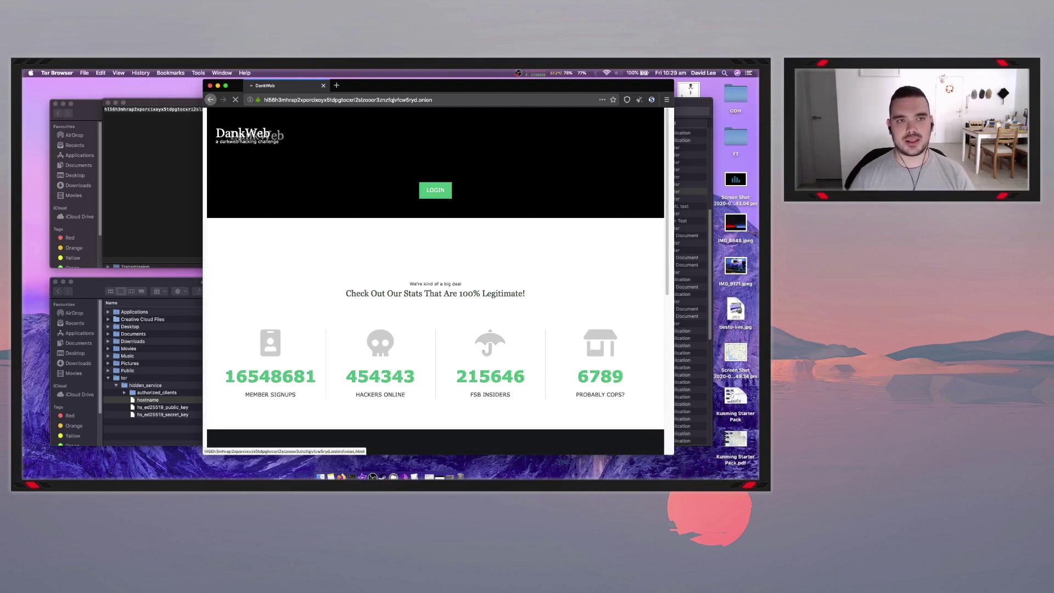
pyautogui.scroll(-3, 285, 229)
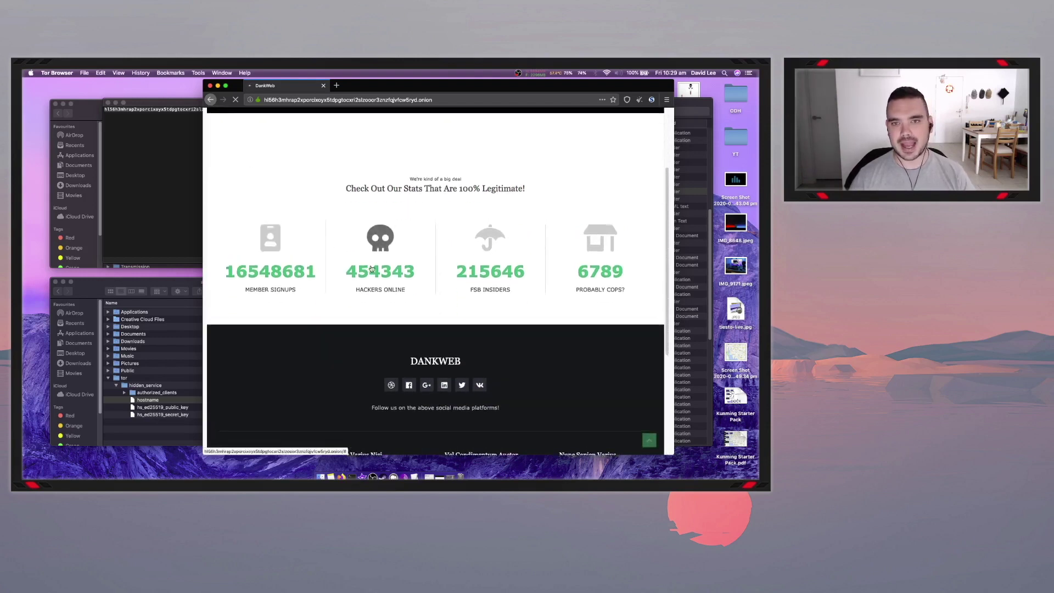
pyautogui.scroll(3, 483, 301)
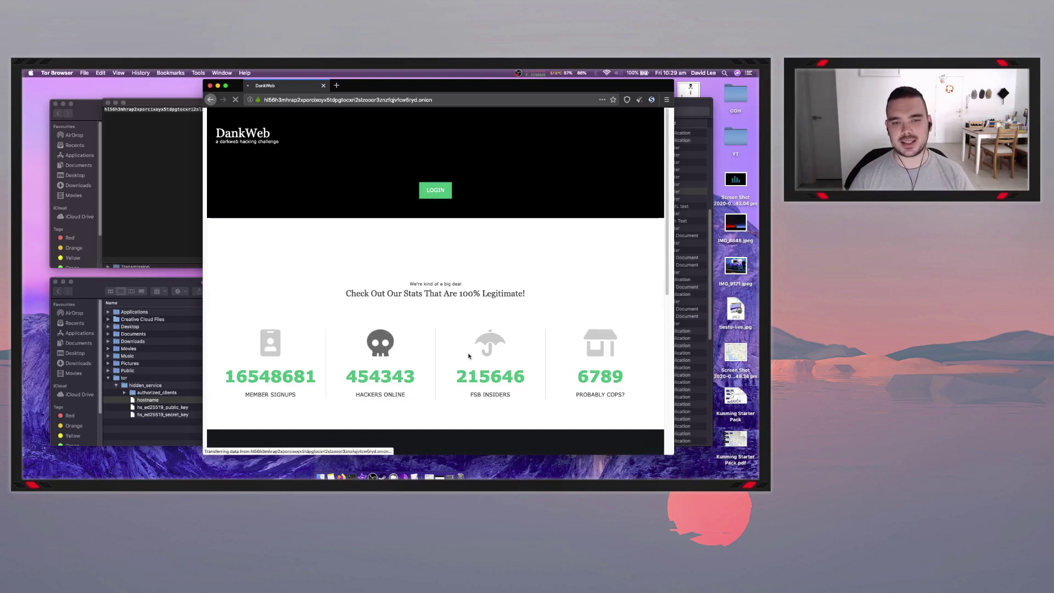
pyautogui.scroll(-3, 473, 329)
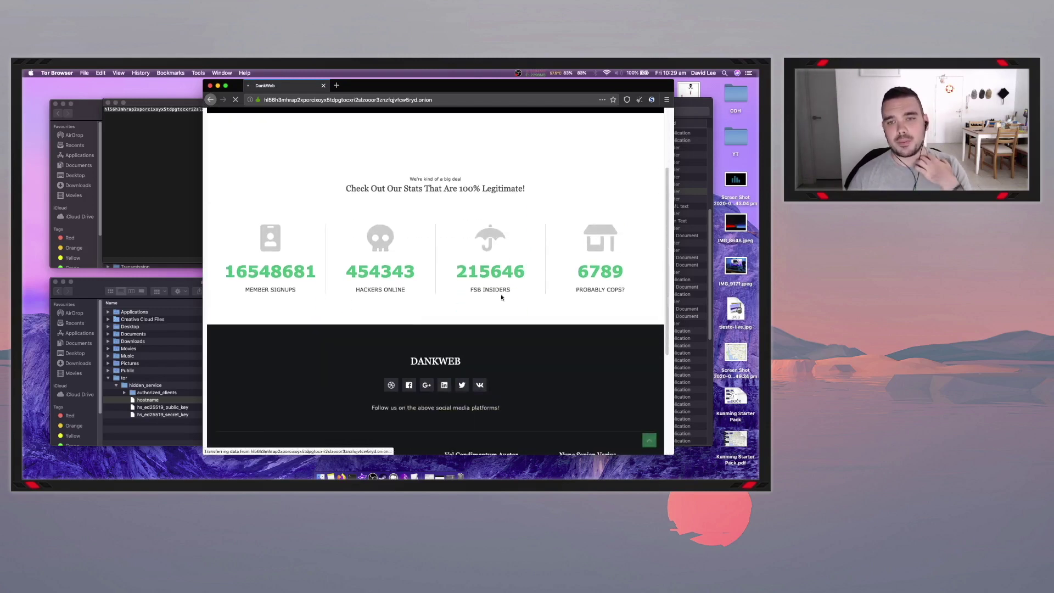